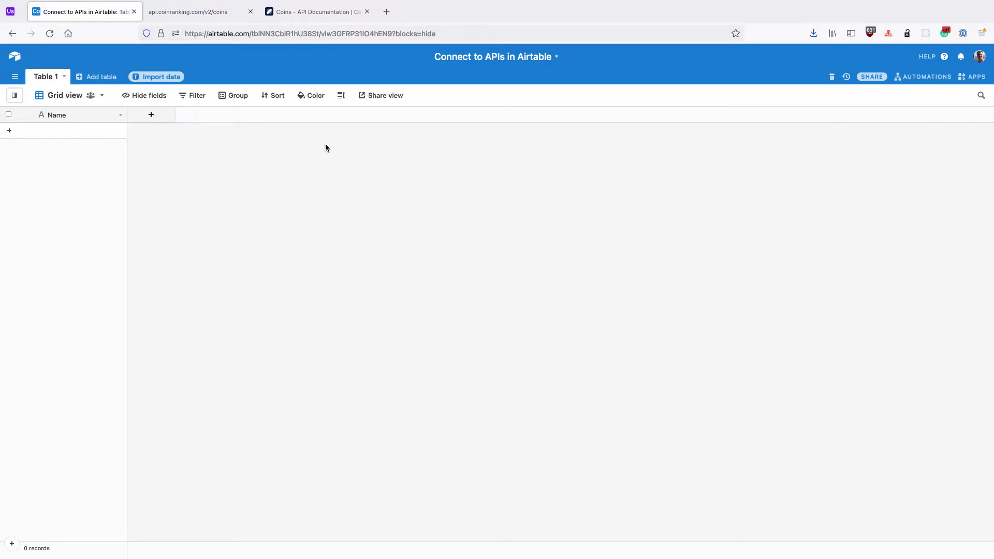
Switch to the api.coinranking.com/v2/coins tab and look over the Bitcoin entry in the JSON.
{"action": "left_click", "coordinate": [214, 15]}
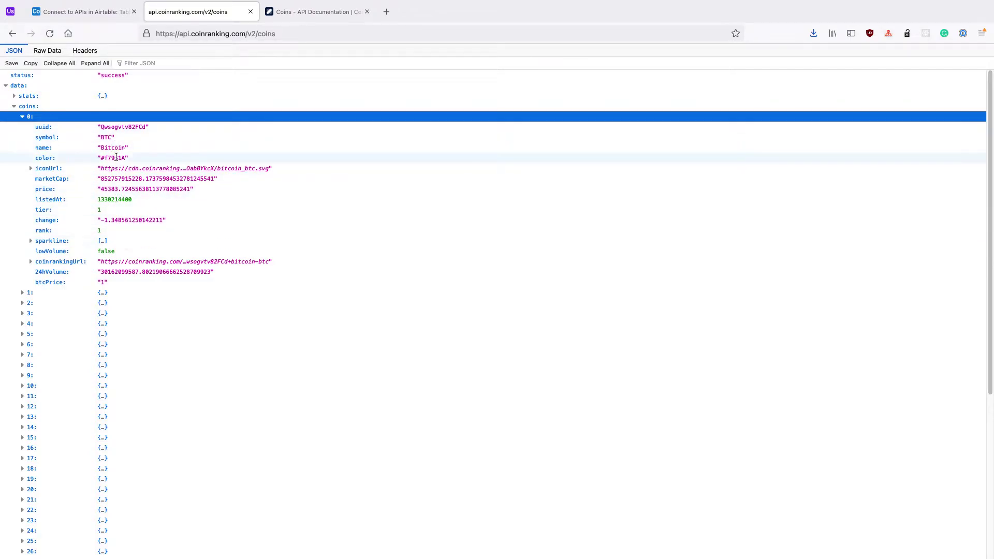
{"action": "scroll", "coordinate": [114, 180], "scroll_direction": "down", "scroll_amount": 5}
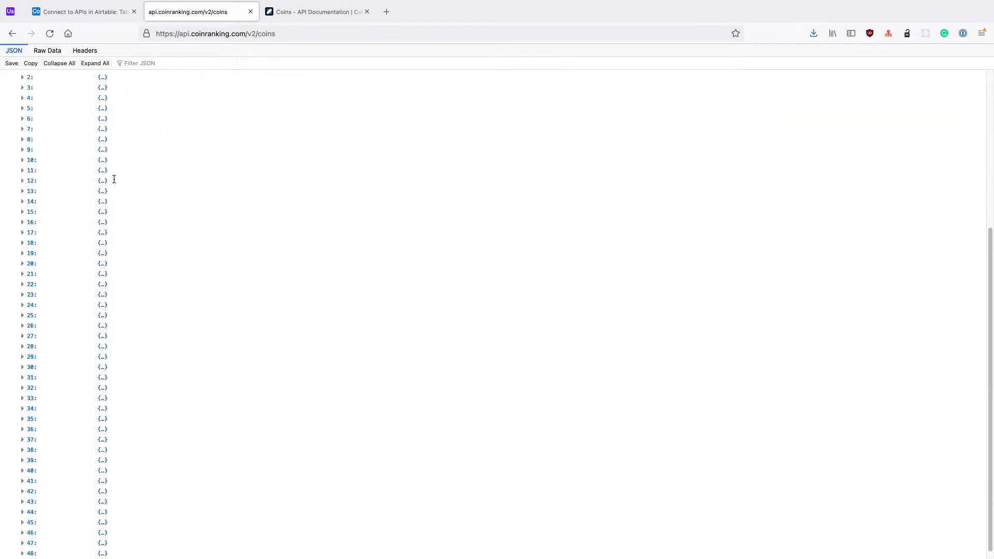
{"action": "scroll", "coordinate": [110, 208], "scroll_direction": "up", "scroll_amount": 5}
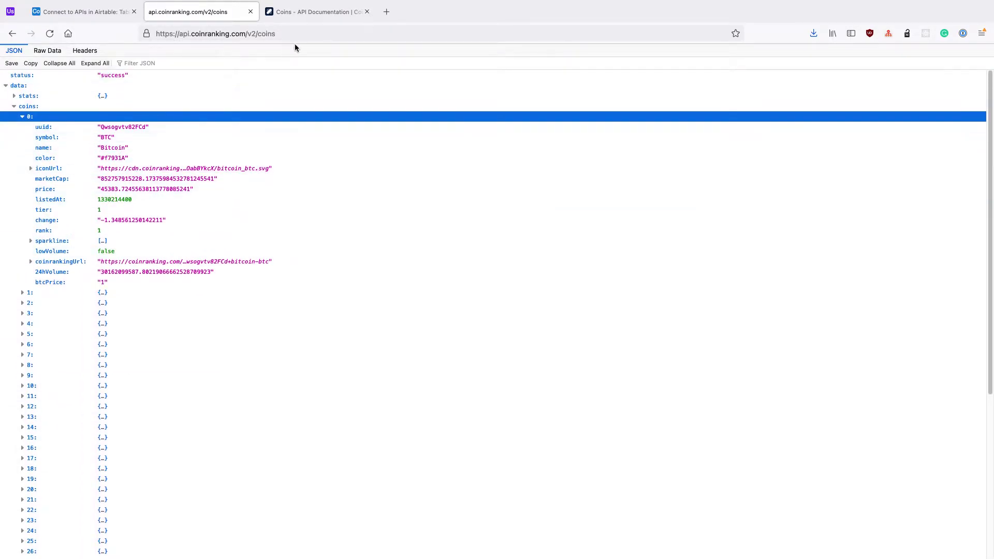
{"action": "left_click", "coordinate": [295, 15]}
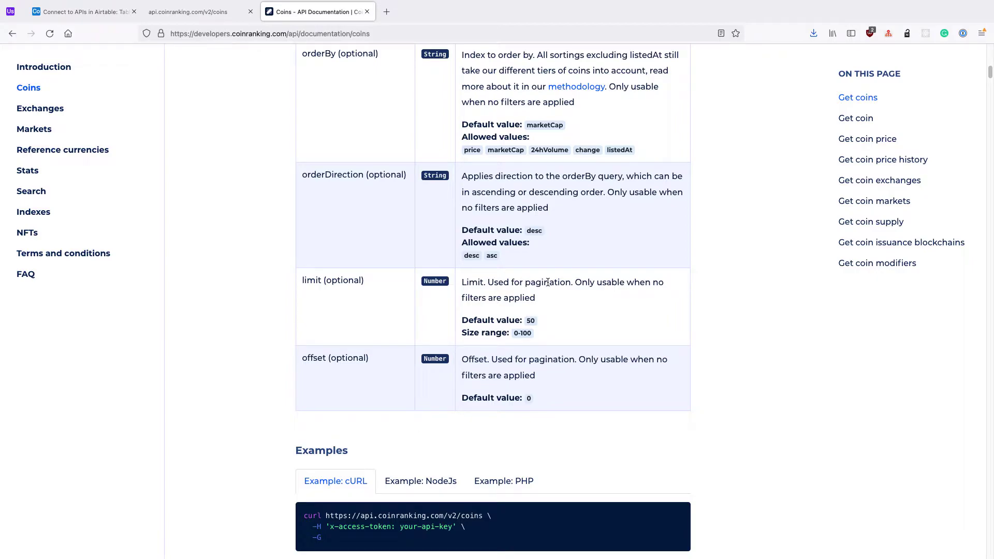
{"action": "left_click", "coordinate": [217, 14]}
{"action": "left_click", "coordinate": [320, 36]}
{"action": "type", "text": "?limit=100&offset=0"}
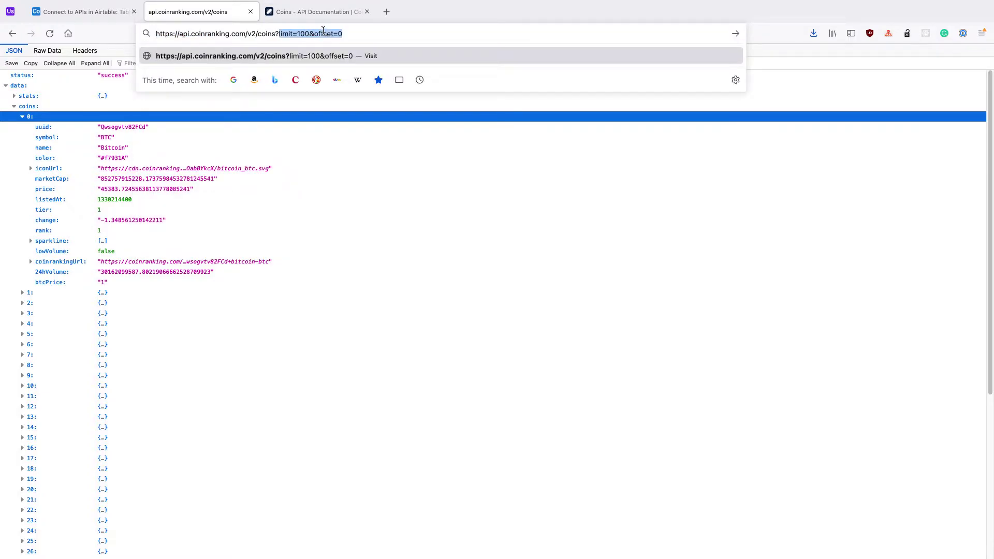
Load the coins API with limit=100&offset=0 and expand data > coins > 0.
{"action": "left_click", "coordinate": [345, 34]}
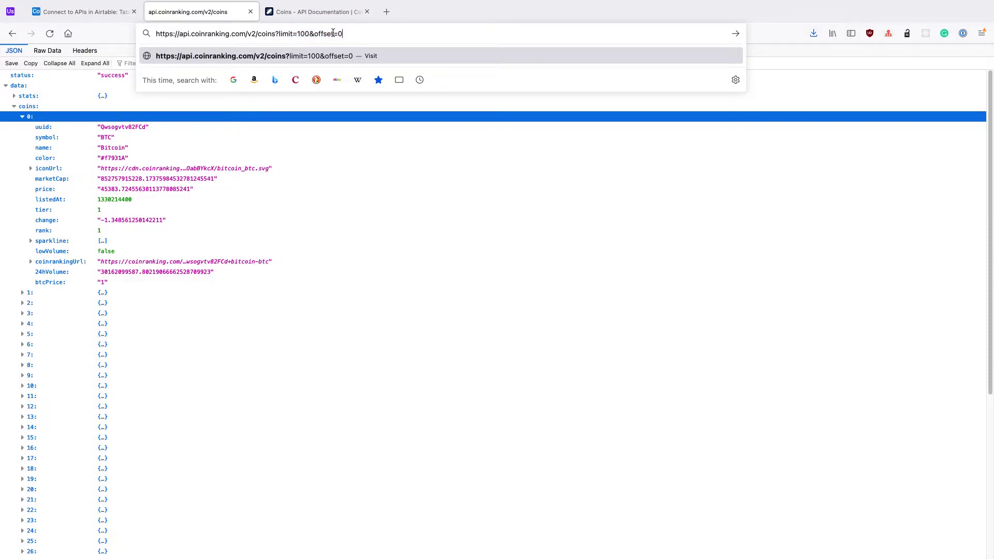
{"action": "key", "text": "Return"}
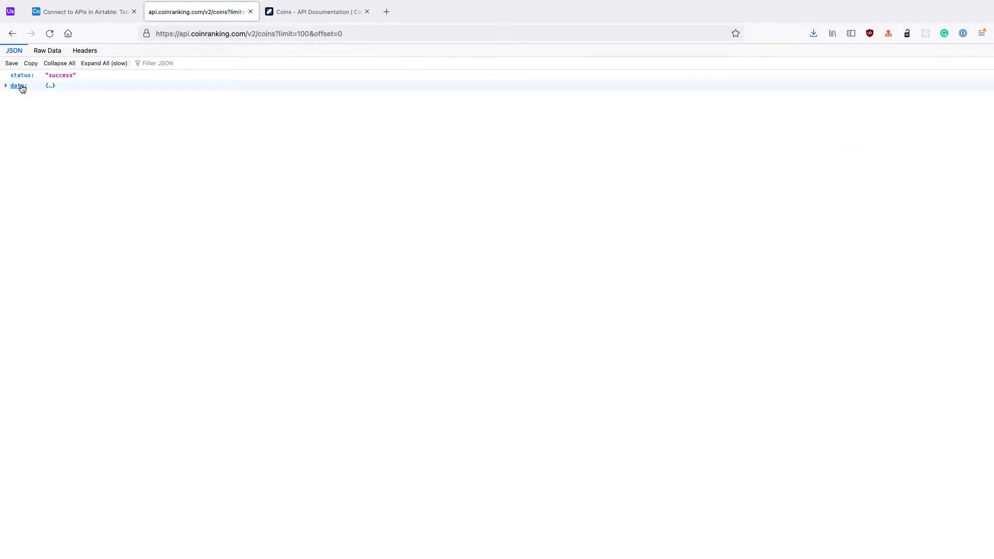
{"action": "left_click", "coordinate": [22, 87]}
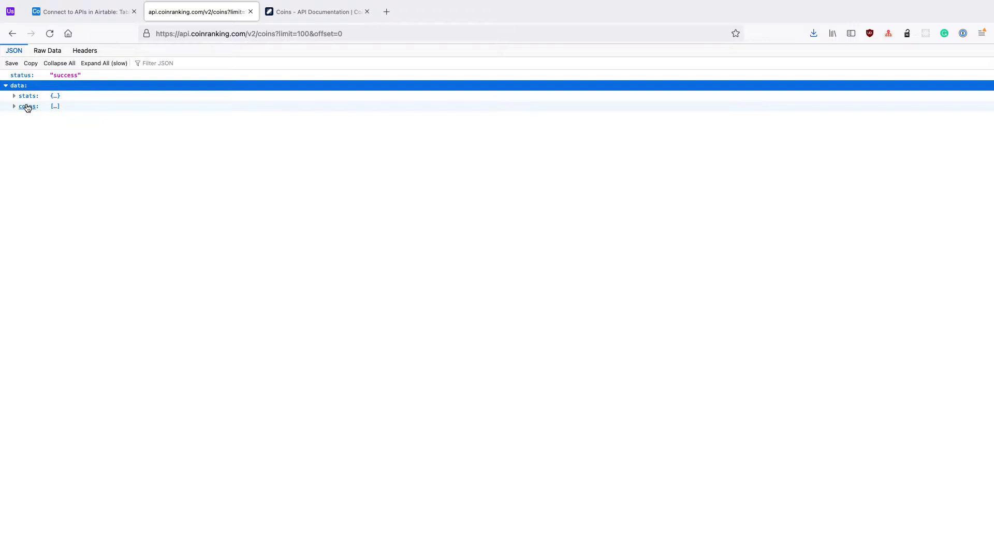
{"action": "left_click", "coordinate": [28, 106]}
{"action": "left_click", "coordinate": [28, 118]}
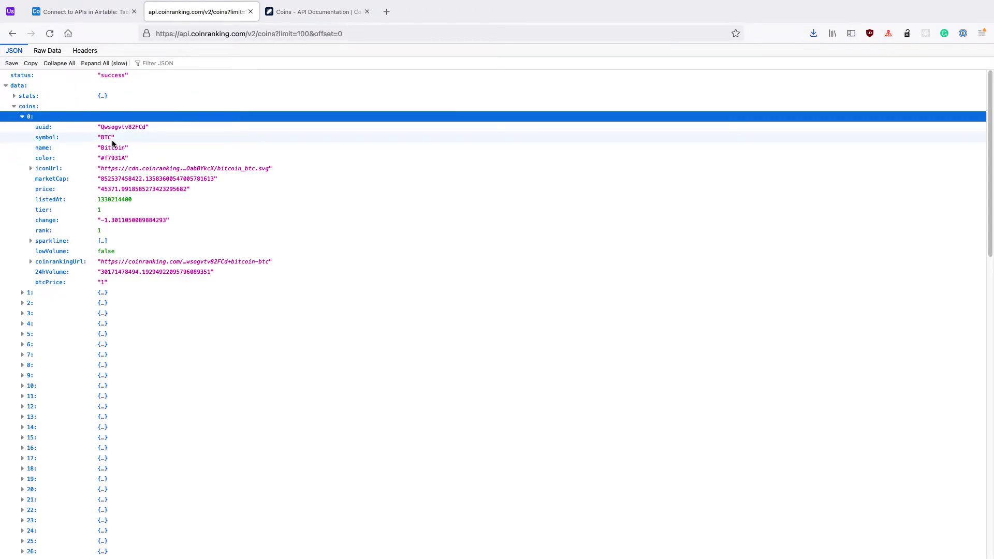
{"action": "scroll", "coordinate": [113, 139], "scroll_direction": "down", "scroll_amount": 15}
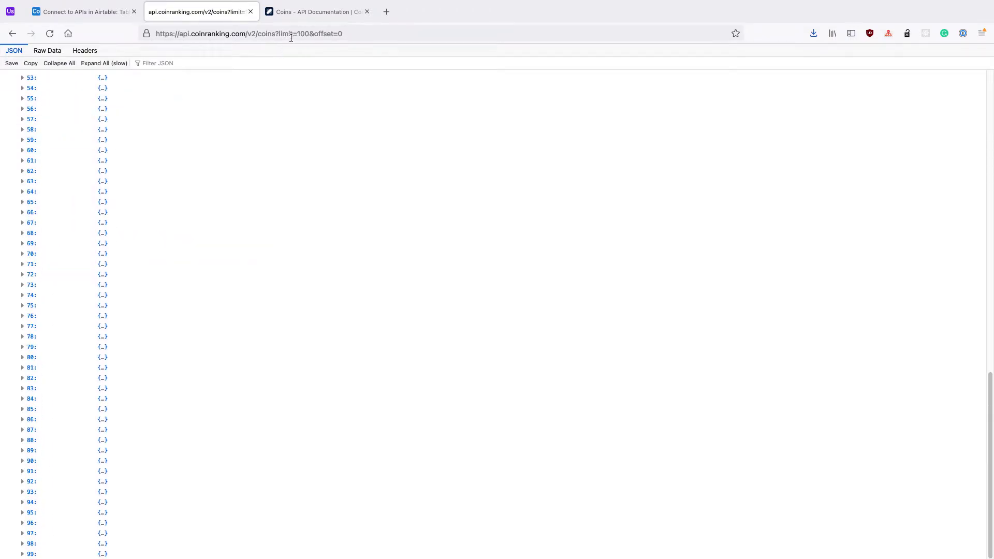
{"action": "scroll", "coordinate": [241, 202], "scroll_direction": "up", "scroll_amount": 15}
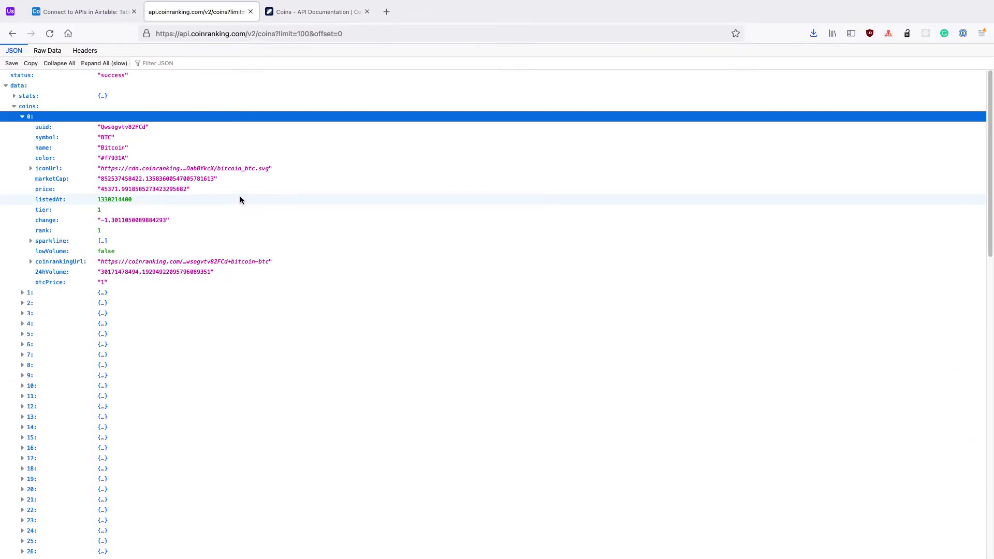
Change the URL's offset to 100 and reload the coins response.
{"action": "left_click", "coordinate": [376, 41]}
{"action": "key", "text": "Right"}
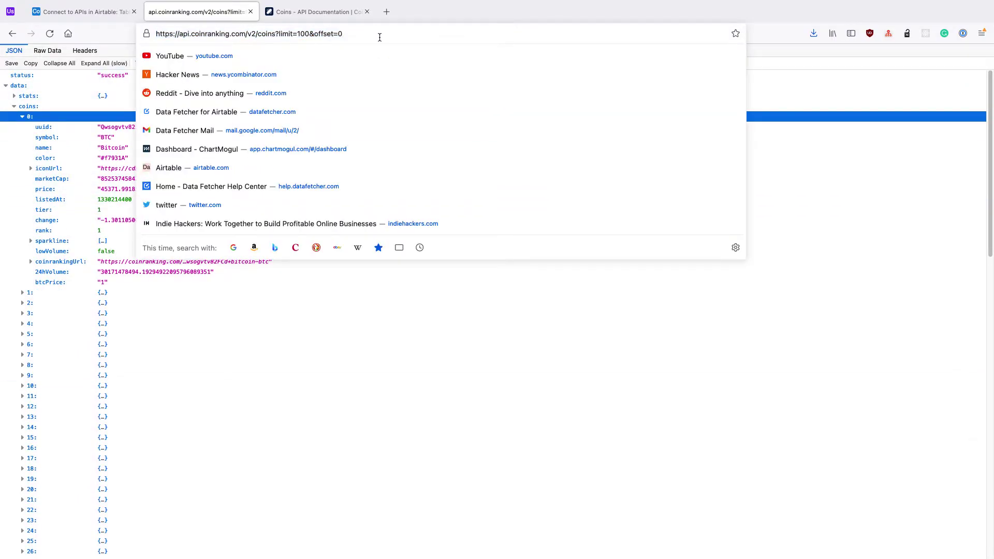
{"action": "key", "text": "BackSpace"}
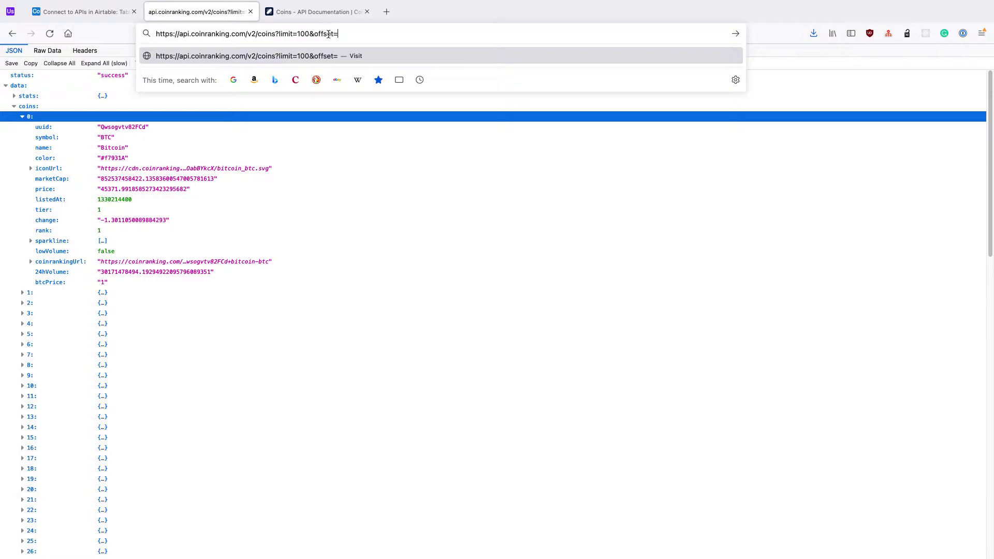
{"action": "type", "text": "100"}
{"action": "key", "text": "Return"}
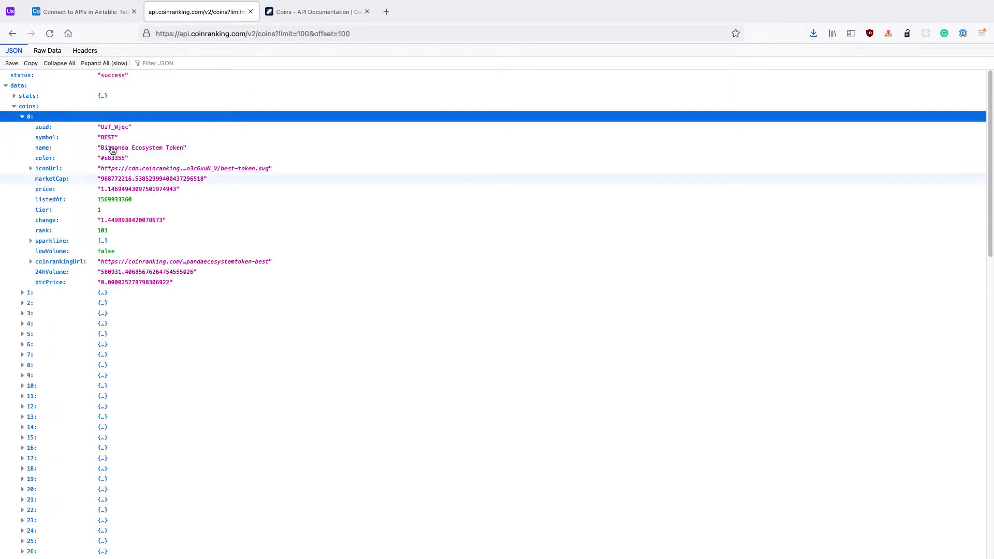
Change the offset to 200 and inspect the first coin, BarnBridge at rank 201.
{"action": "left_click", "coordinate": [341, 33]}
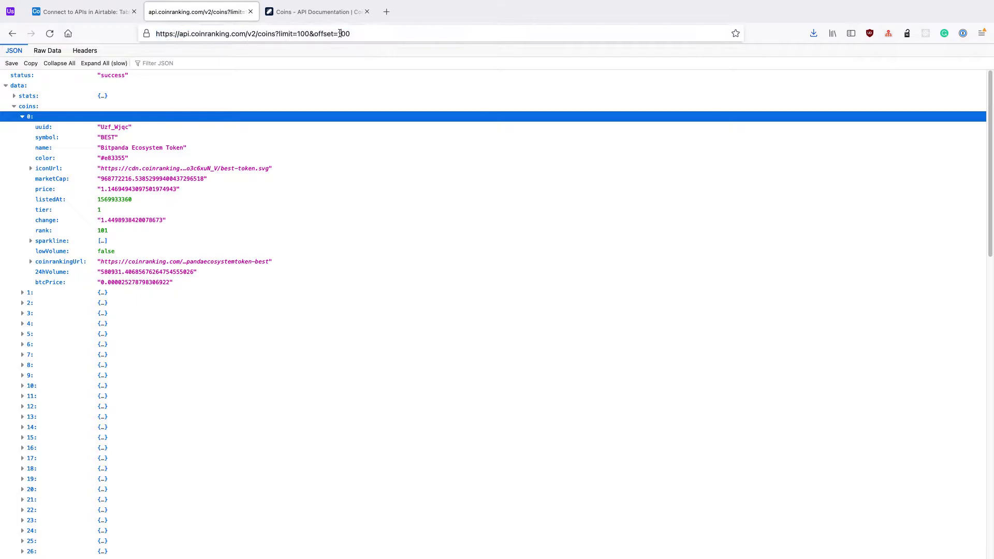
{"action": "left_click", "coordinate": [340, 33]}
{"action": "key", "text": "BackSpace"}
{"action": "type", "text": "2"}
{"action": "key", "text": "Return"}
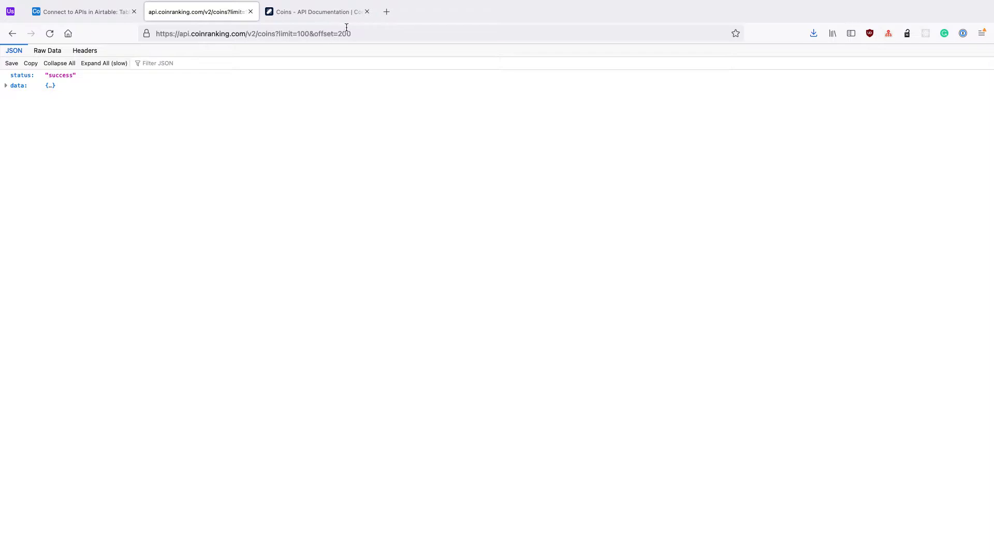
{"action": "left_click", "coordinate": [19, 86]}
{"action": "left_click", "coordinate": [28, 106]}
{"action": "left_click", "coordinate": [37, 116]}
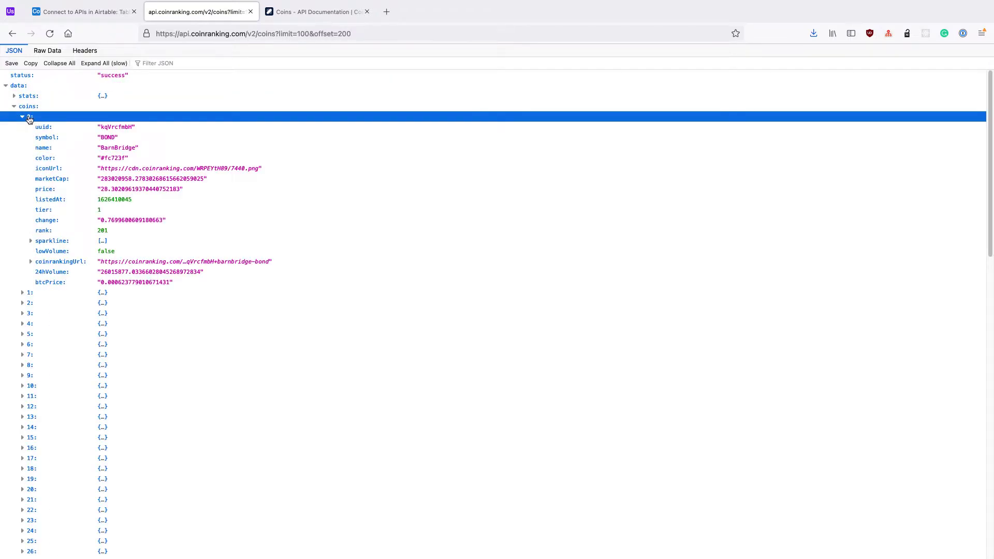
{"action": "key", "text": "ctrl+shift+Tab"}
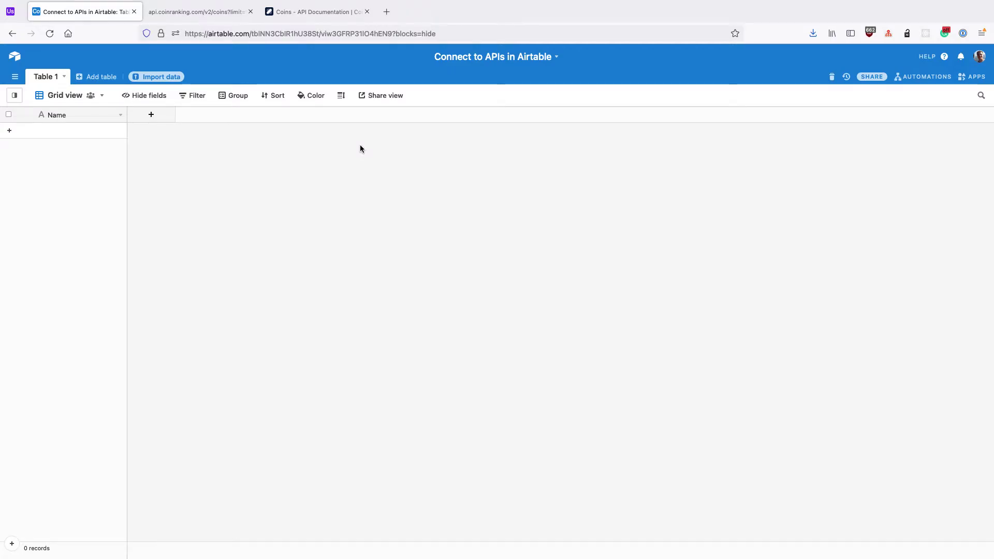
Find Data Fetcher in the Apps marketplace and add it to the dashboard.
{"action": "left_click", "coordinate": [972, 77]}
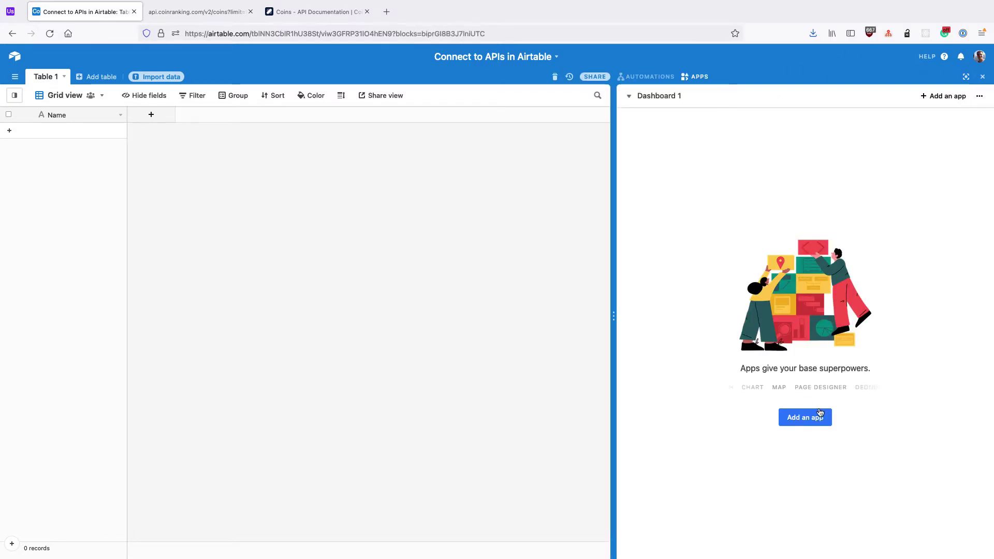
{"action": "left_click", "coordinate": [819, 413]}
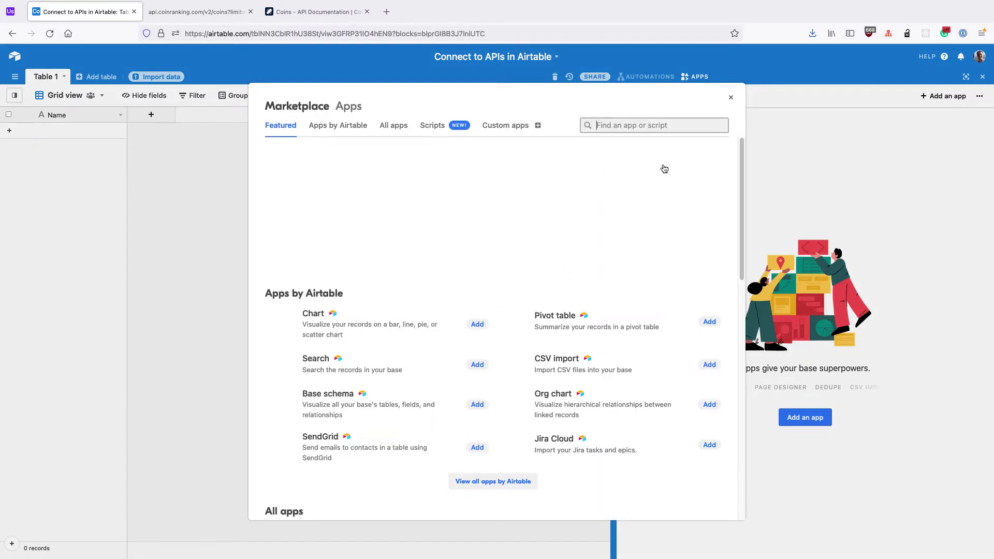
{"action": "type", "text": "data f"}
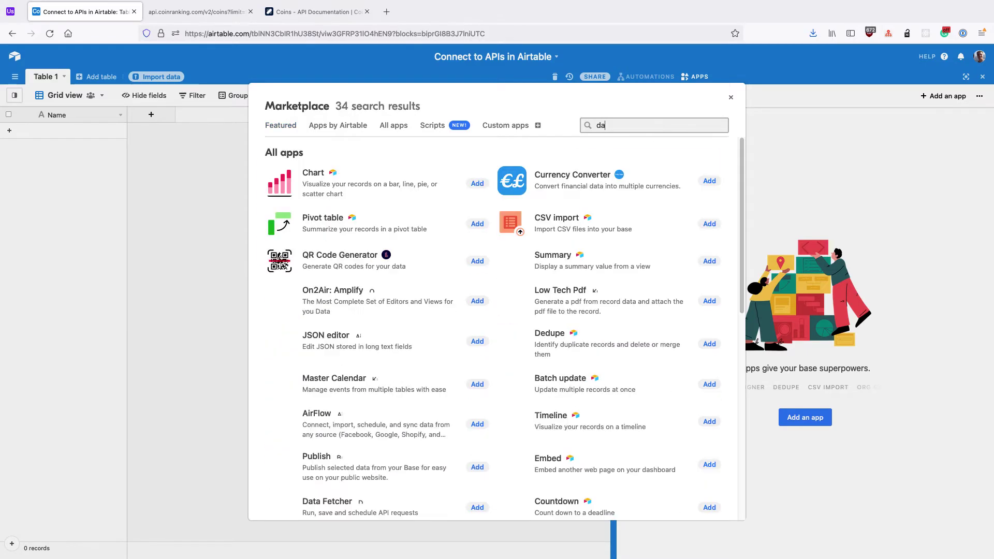
{"action": "left_click", "coordinate": [471, 227]}
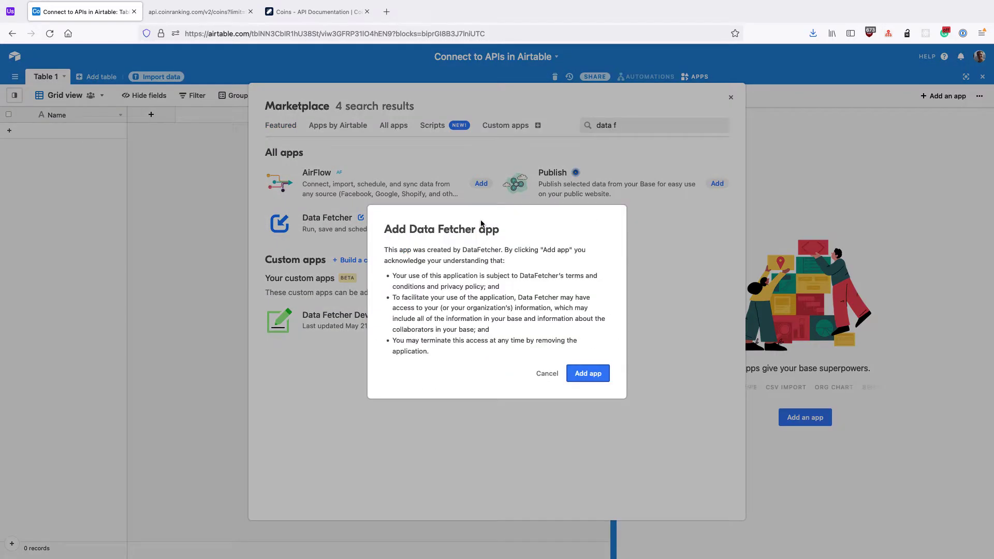
{"action": "left_click", "coordinate": [583, 374]}
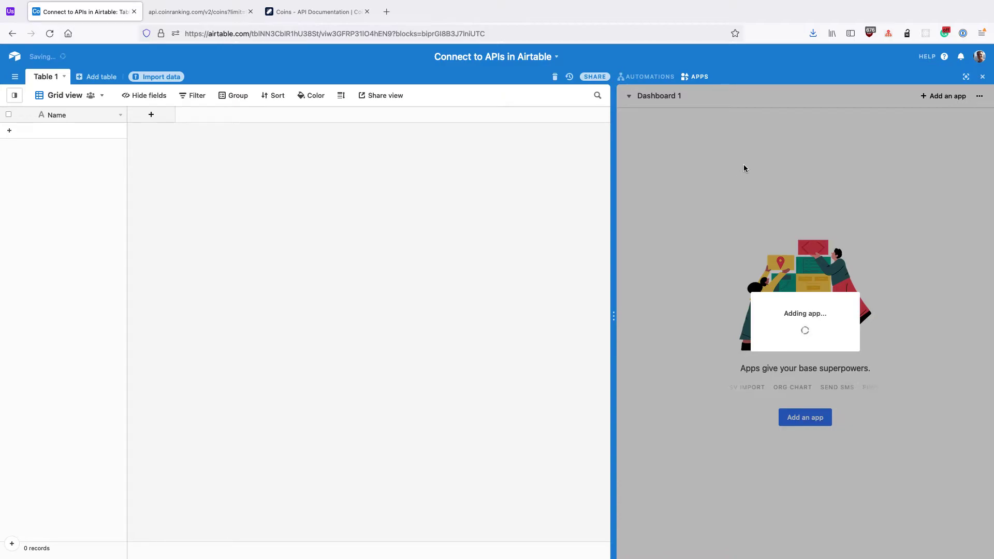
{"action": "left_click", "coordinate": [957, 36]}
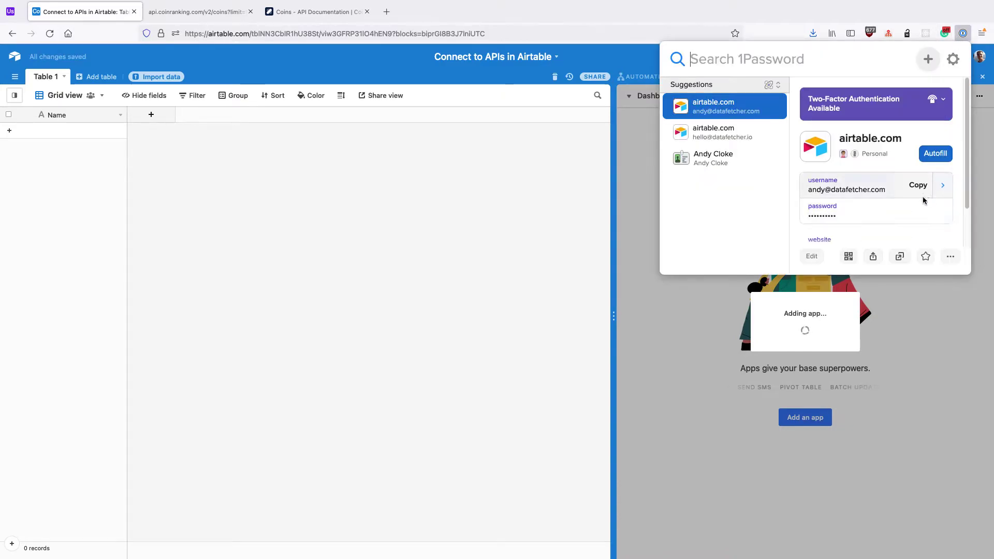
Sign in to the existing Data Fetcher account with the password copied from 1Password.
{"action": "left_click", "coordinate": [921, 210]}
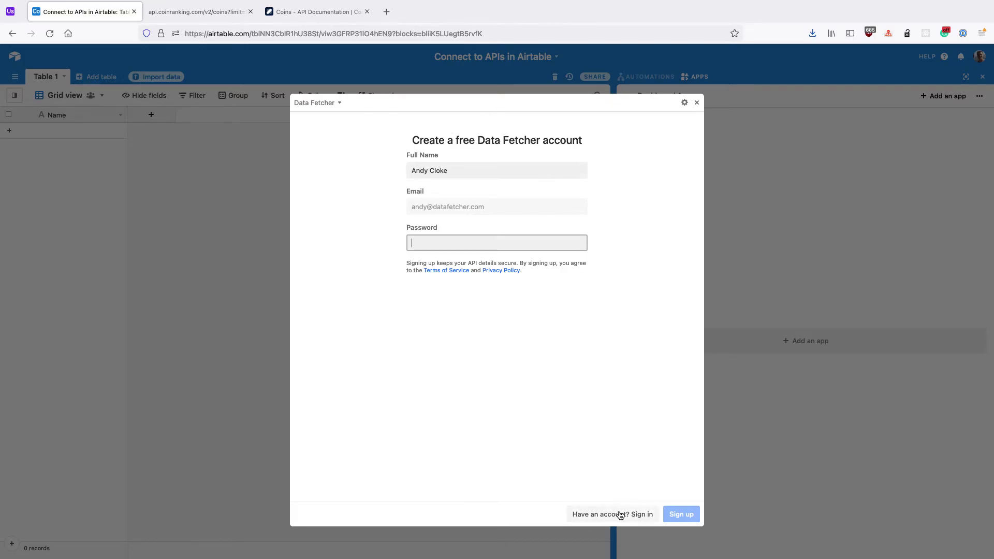
{"action": "left_click", "coordinate": [642, 515]}
{"action": "left_click", "coordinate": [452, 222]}
{"action": "key", "text": "super+v"}
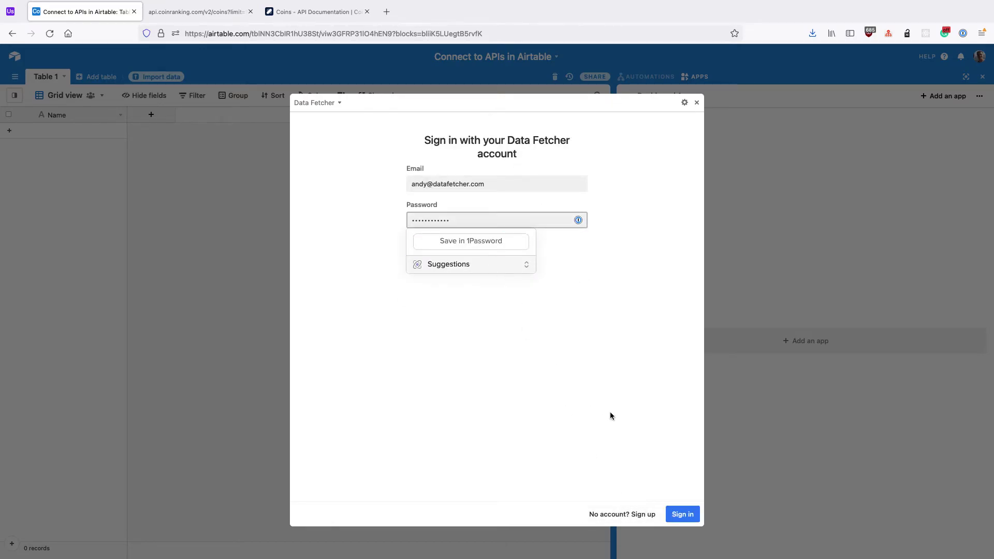
{"action": "left_click", "coordinate": [672, 503]}
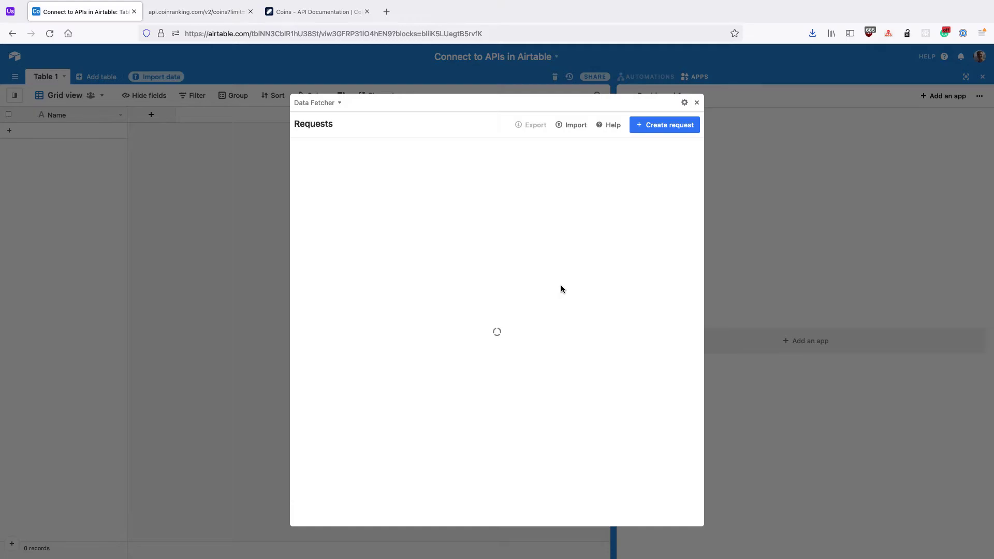
{"action": "left_click", "coordinate": [644, 133]}
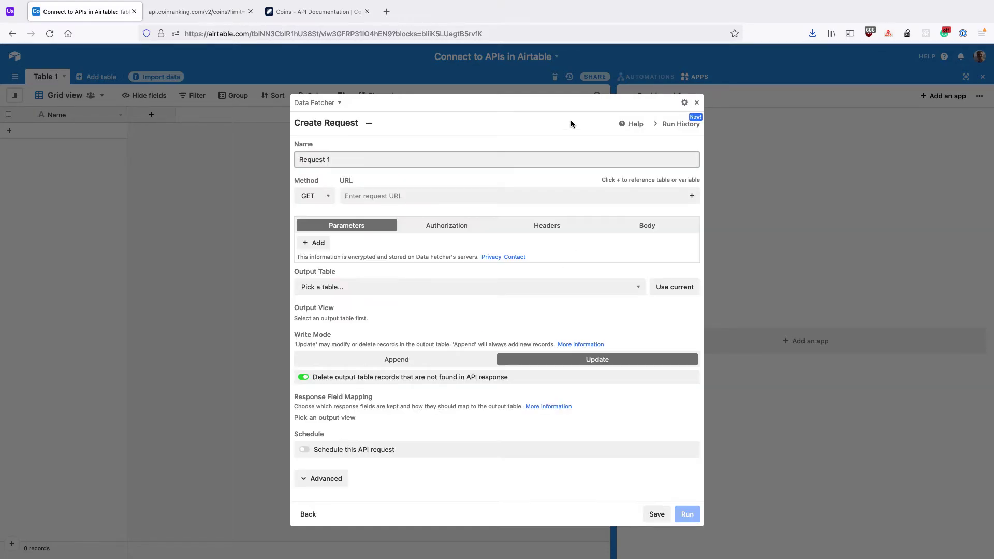
{"action": "triple_click", "coordinate": [392, 156]}
{"action": "type", "text": "Fetch"}
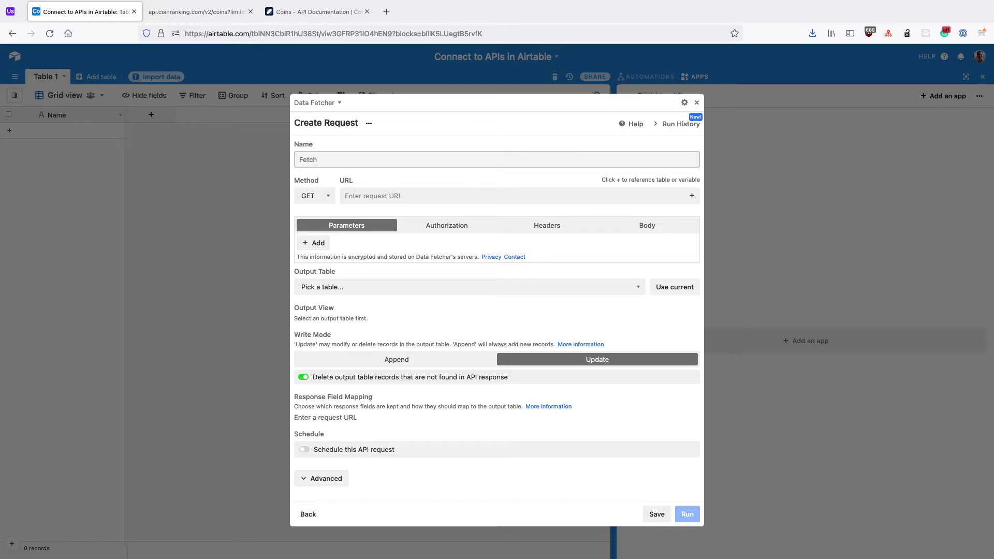
{"action": "type", "text": " crypto prices"}
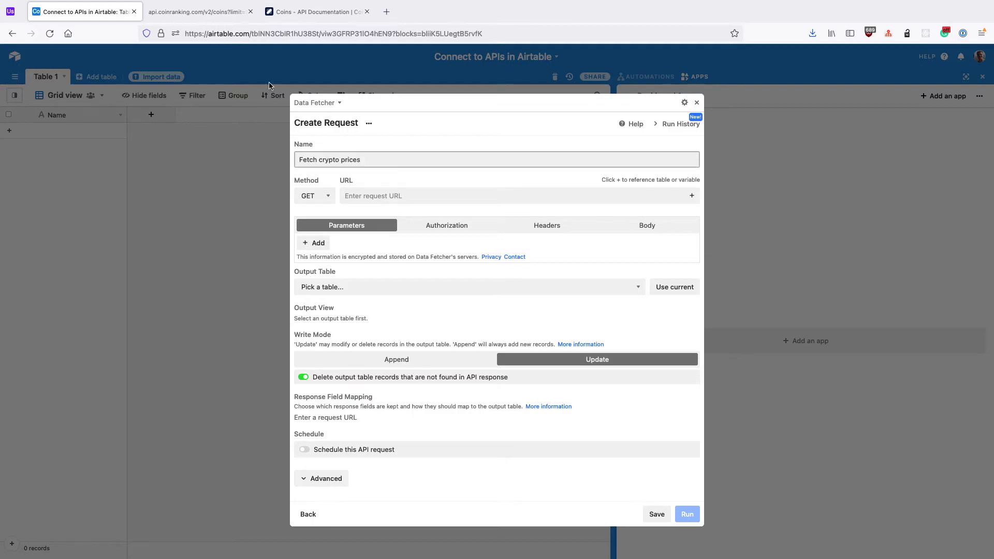
{"action": "left_click", "coordinate": [174, 16]}
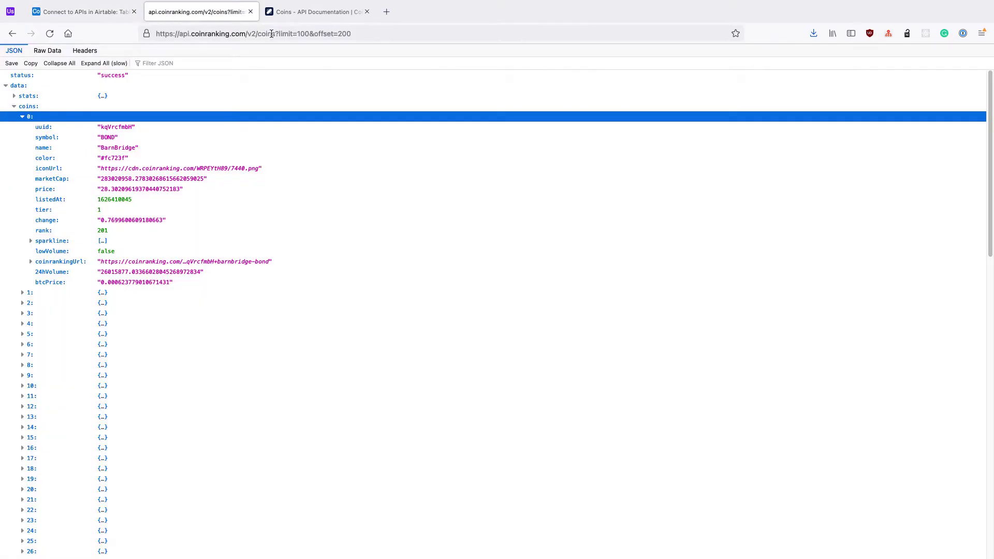
{"action": "left_click_drag", "start_coordinate": [273, 34], "coordinate": [153, 34]}
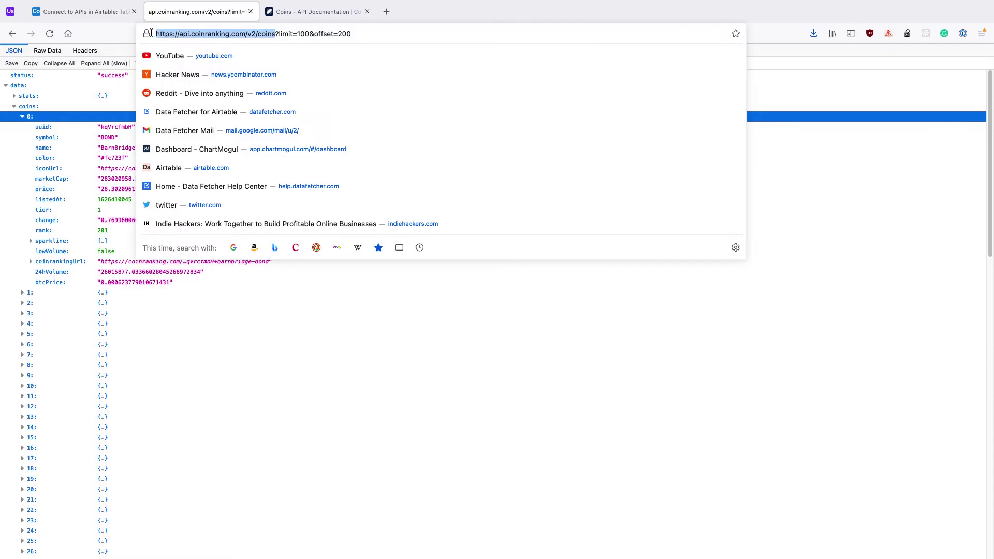
{"action": "key", "text": "ctrl+c"}
{"action": "left_click", "coordinate": [114, 12]}
{"action": "left_click", "coordinate": [413, 196]}
{"action": "key", "text": "ctrl+v"}
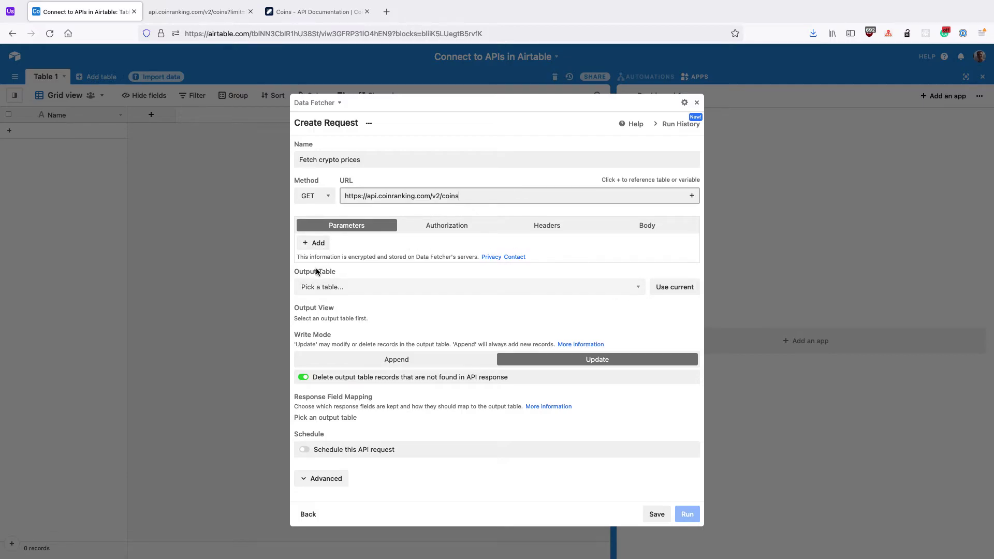
Output results to Table 1's Grid view and determine the response fields.
{"action": "left_click", "coordinate": [659, 291]}
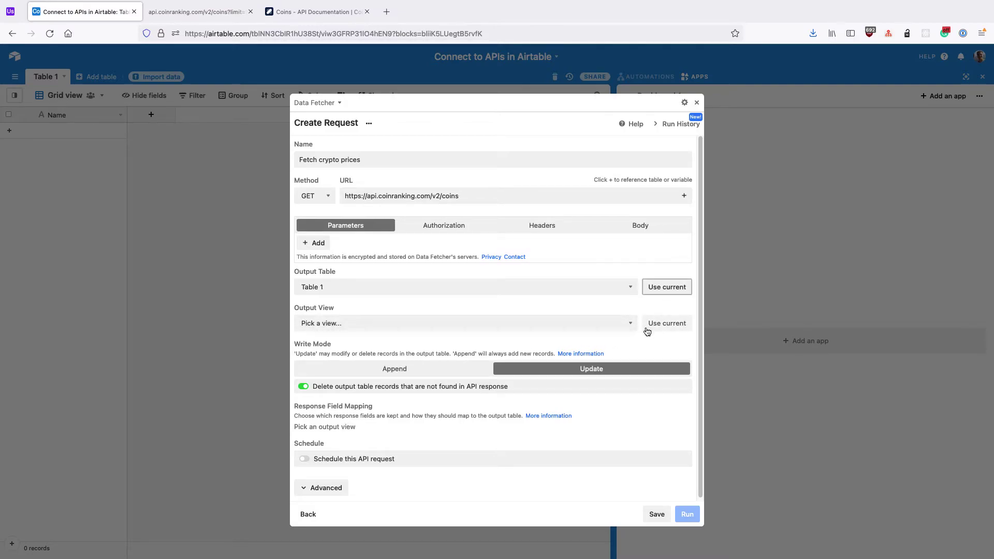
{"action": "left_click", "coordinate": [649, 328]}
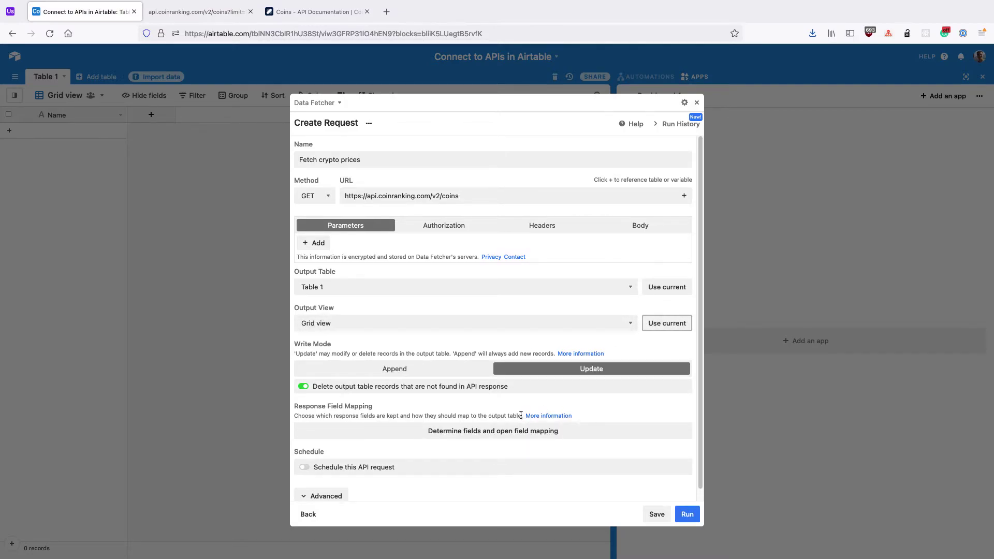
{"action": "left_click", "coordinate": [474, 432]}
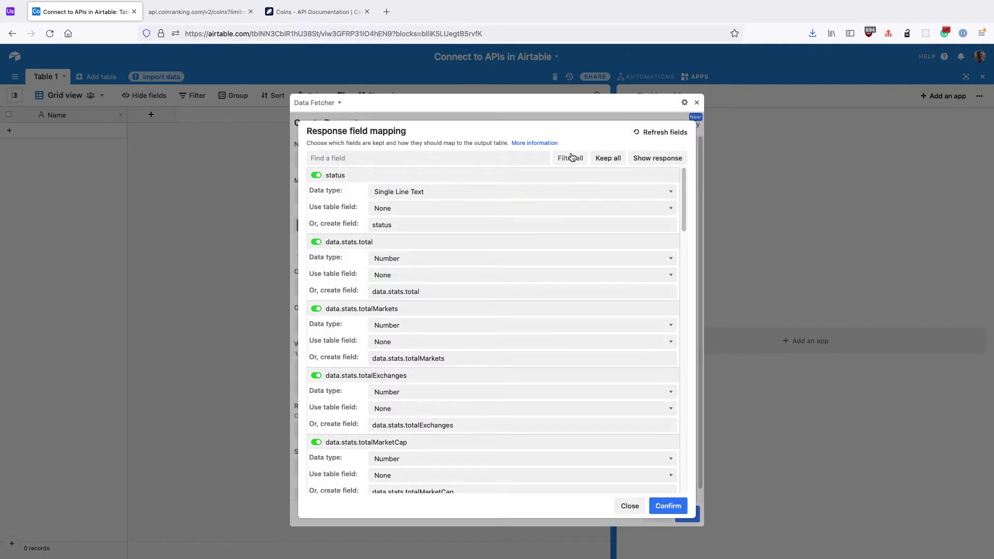
Keep only data.coins.name from the response, mapped to the existing Name field.
{"action": "left_click", "coordinate": [654, 159]}
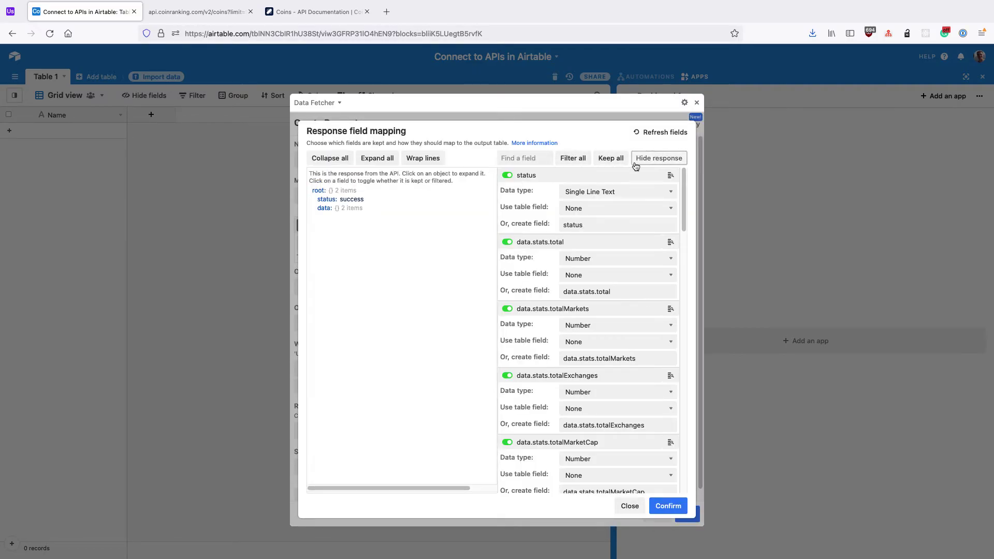
{"action": "left_click", "coordinate": [338, 209]}
{"action": "left_click", "coordinate": [348, 227]}
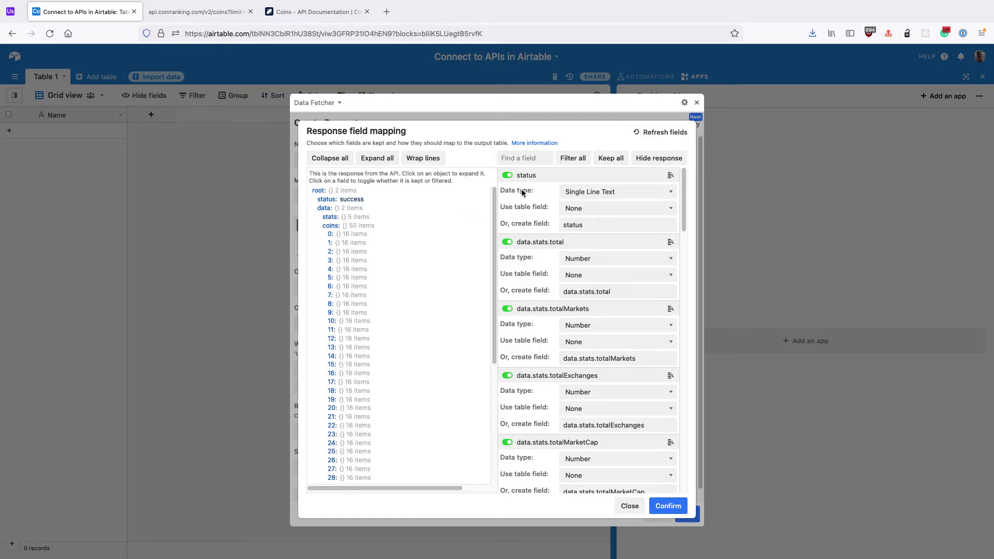
{"action": "left_click", "coordinate": [571, 164]}
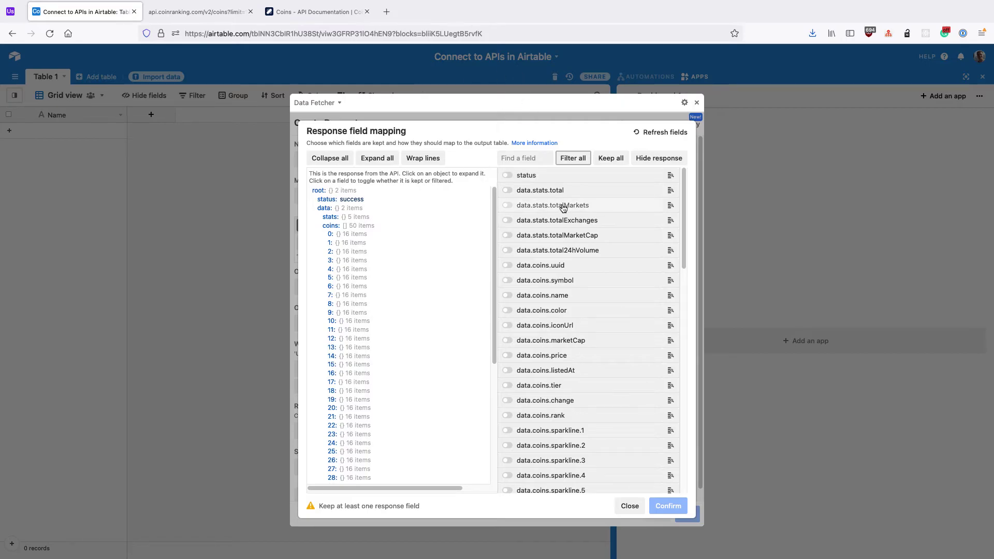
{"action": "left_click", "coordinate": [575, 297]}
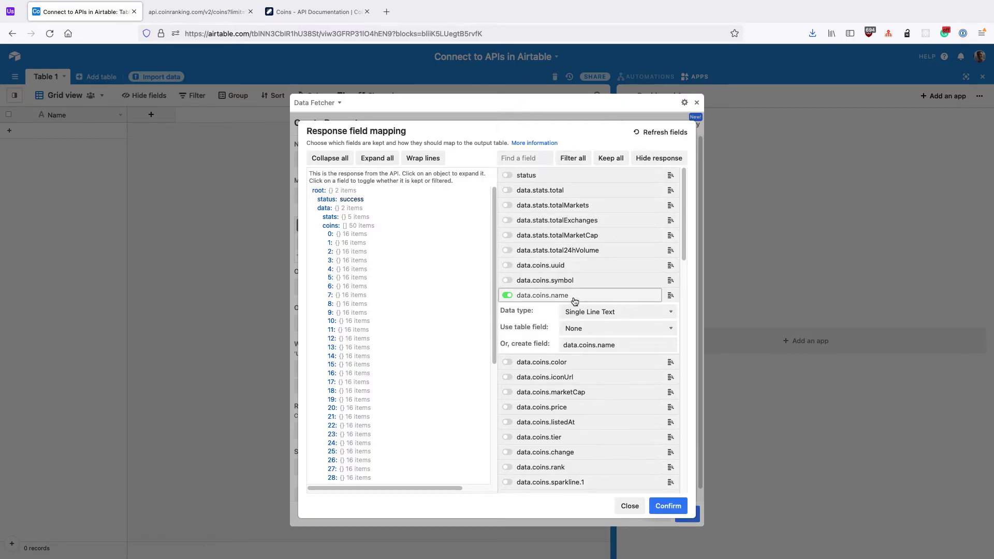
{"action": "left_click", "coordinate": [585, 331]}
{"action": "left_click", "coordinate": [587, 339]}
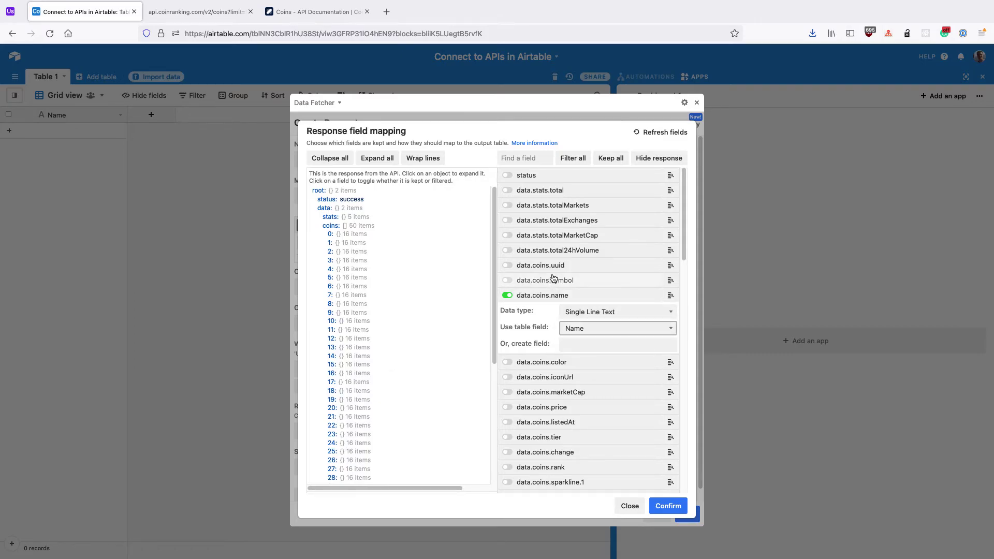
Keep data.coins.price as a new Currency field named Price and confirm the mapping.
{"action": "scroll", "coordinate": [567, 332], "scroll_direction": "down", "scroll_amount": 2}
{"action": "left_click", "coordinate": [572, 358]}
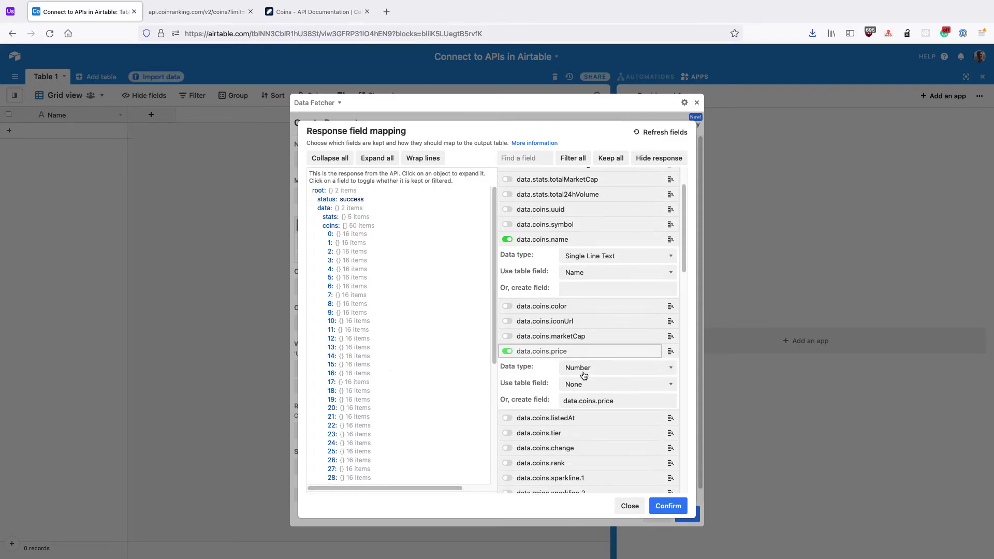
{"action": "left_click", "coordinate": [592, 371]}
{"action": "left_click", "coordinate": [590, 388]}
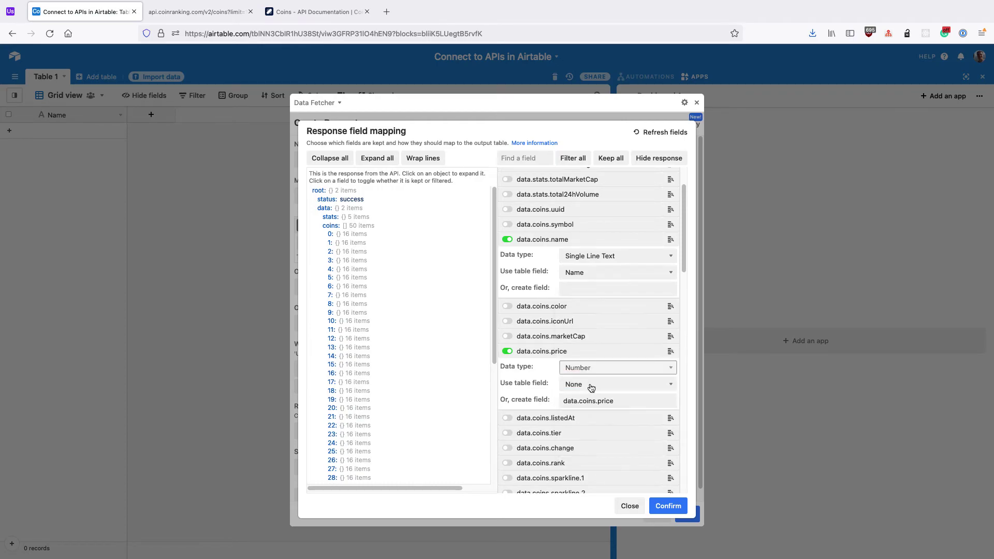
{"action": "triple_click", "coordinate": [604, 401]}
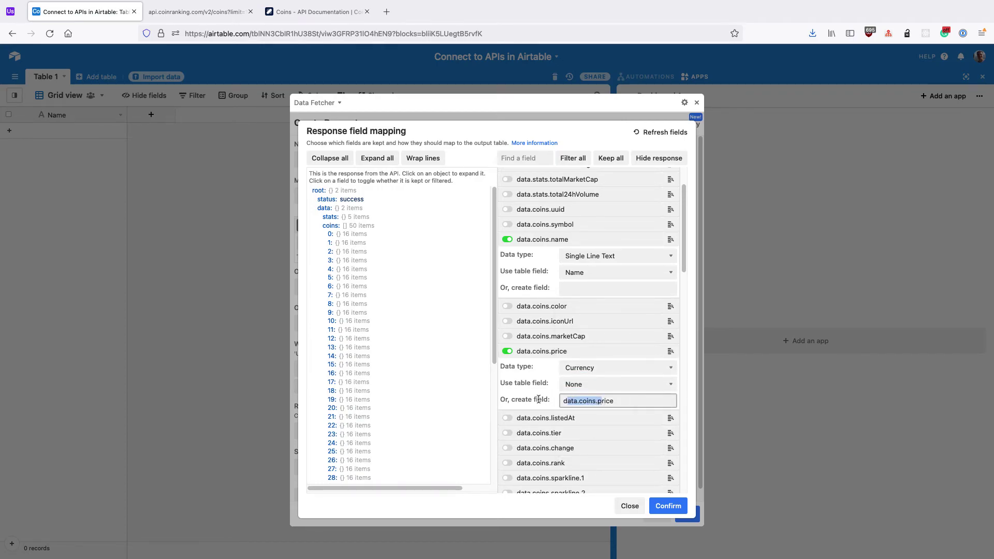
{"action": "type", "text": "Price"}
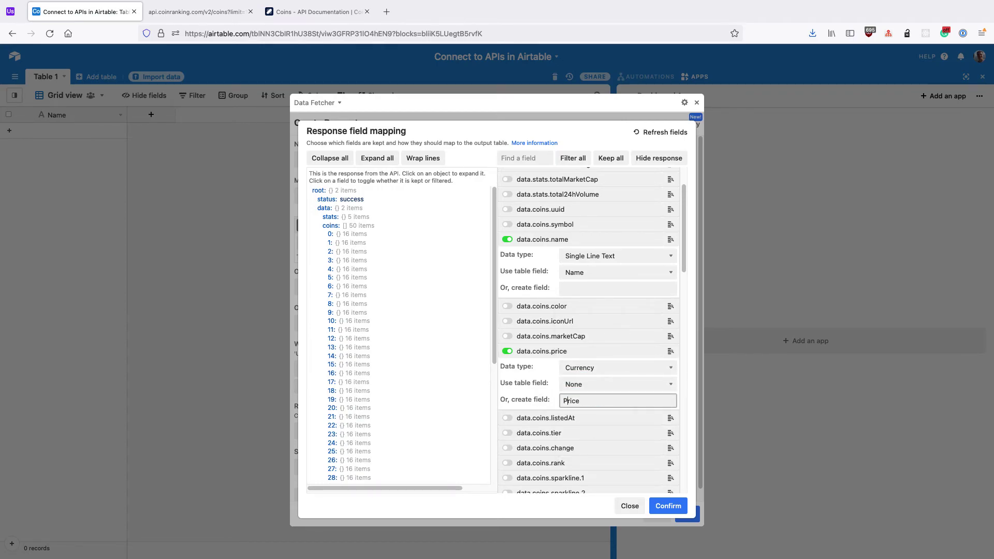
{"action": "left_click", "coordinate": [668, 505]}
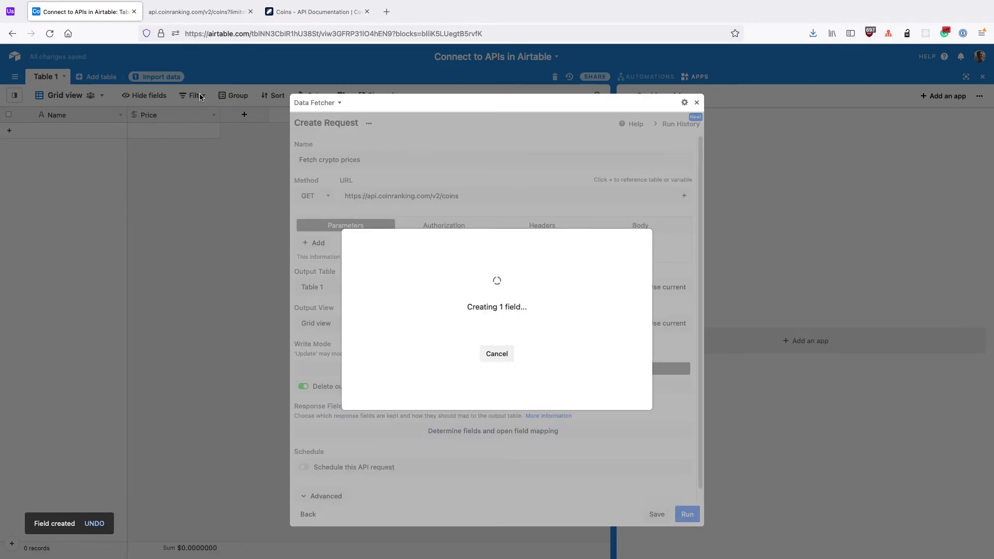
{"action": "scroll", "coordinate": [446, 236], "scroll_direction": "down", "scroll_amount": 1}
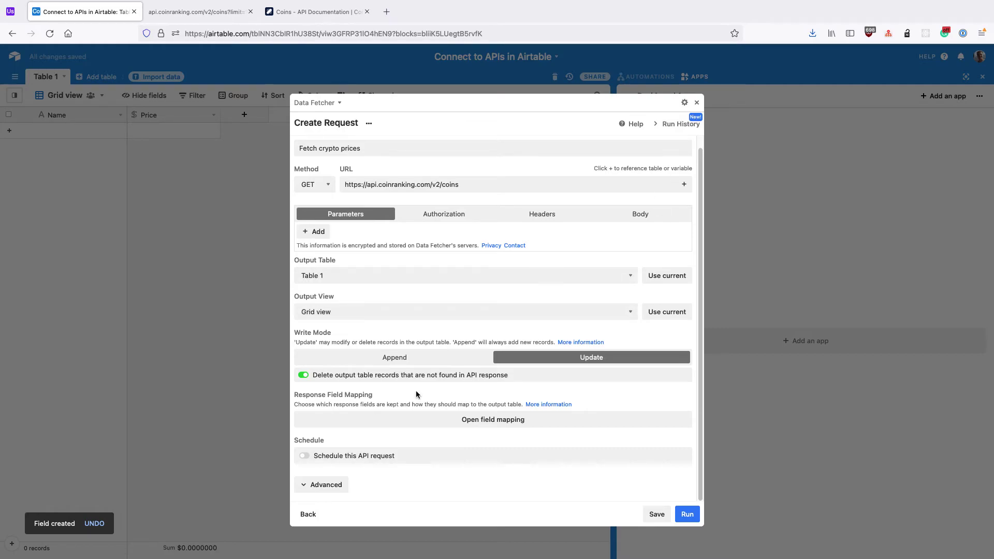
Set Offset pagination with parameters offset and limit and a limit value of 100.
{"action": "left_click", "coordinate": [337, 484]}
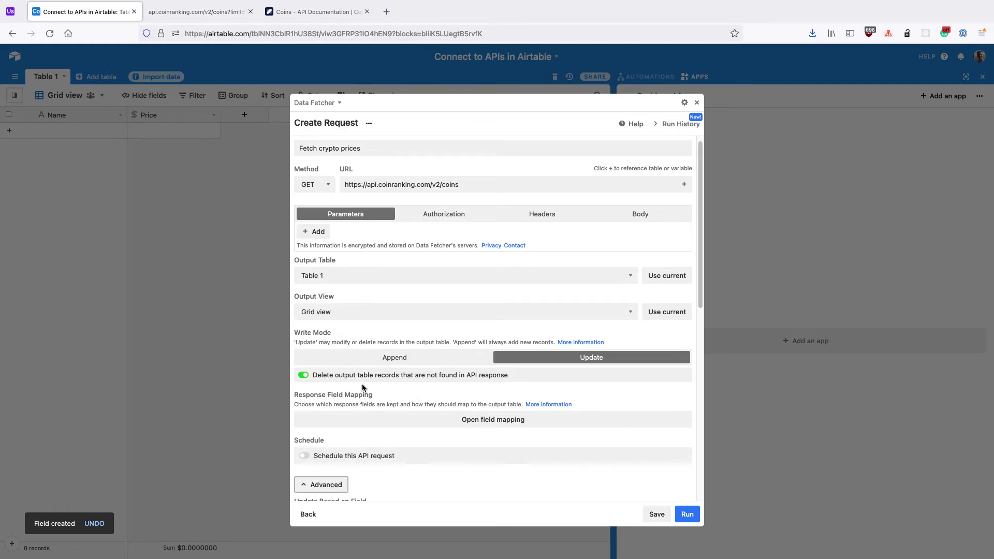
{"action": "scroll", "coordinate": [362, 383], "scroll_direction": "down", "scroll_amount": 5}
{"action": "scroll", "coordinate": [362, 382], "scroll_direction": "down", "scroll_amount": 1}
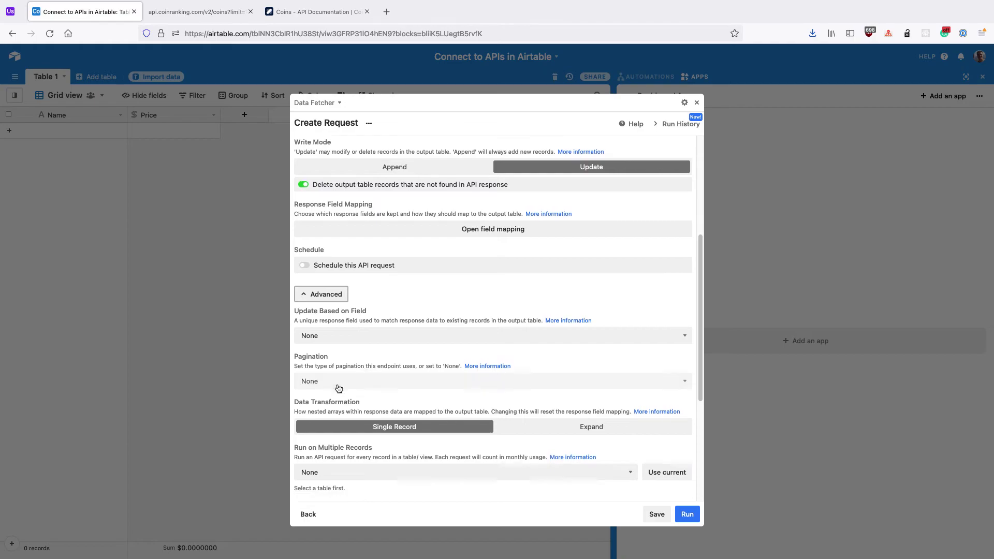
{"action": "left_click", "coordinate": [335, 383]}
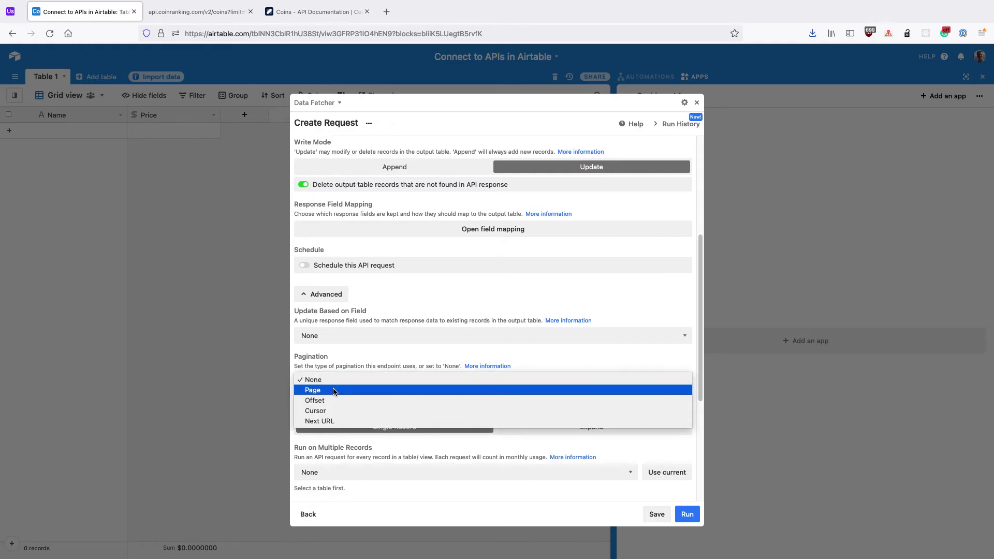
{"action": "left_click", "coordinate": [333, 401]}
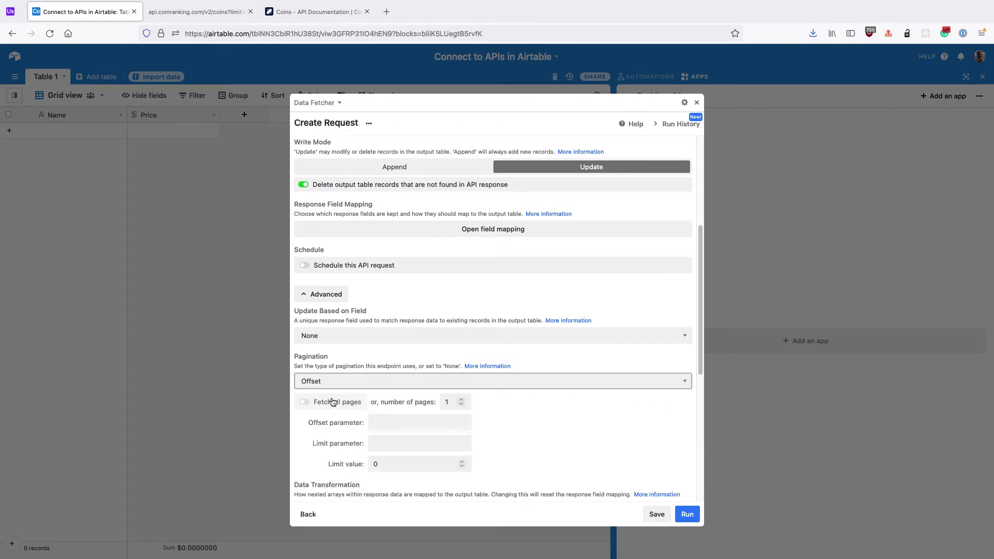
{"action": "scroll", "coordinate": [348, 394], "scroll_direction": "down", "scroll_amount": 1}
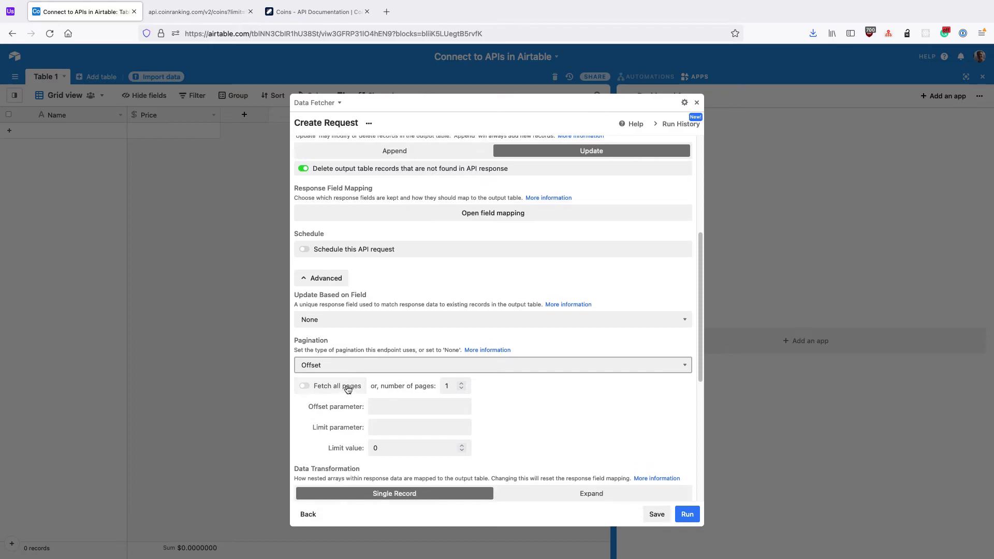
{"action": "left_click", "coordinate": [382, 405]}
{"action": "type", "text": "oo"}
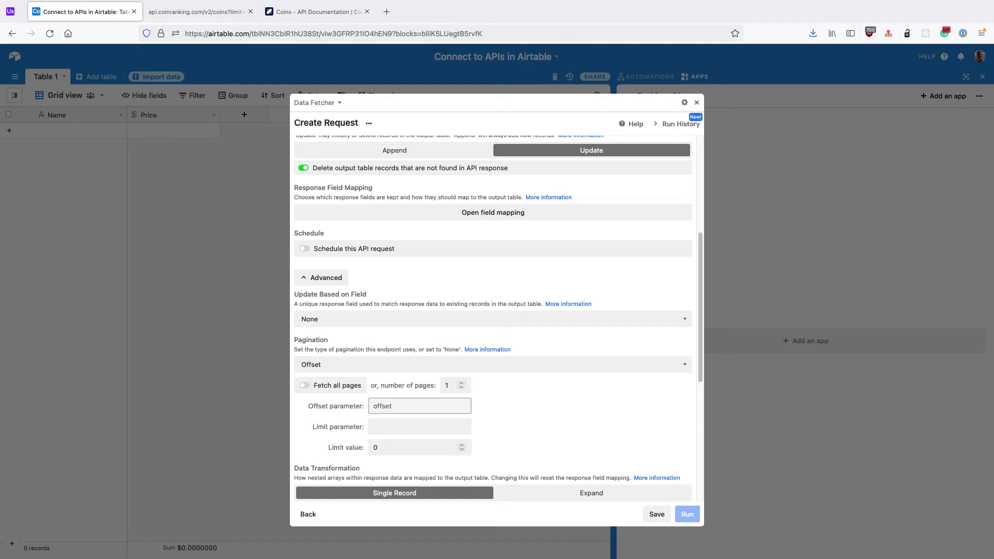
{"action": "left_click", "coordinate": [384, 422]}
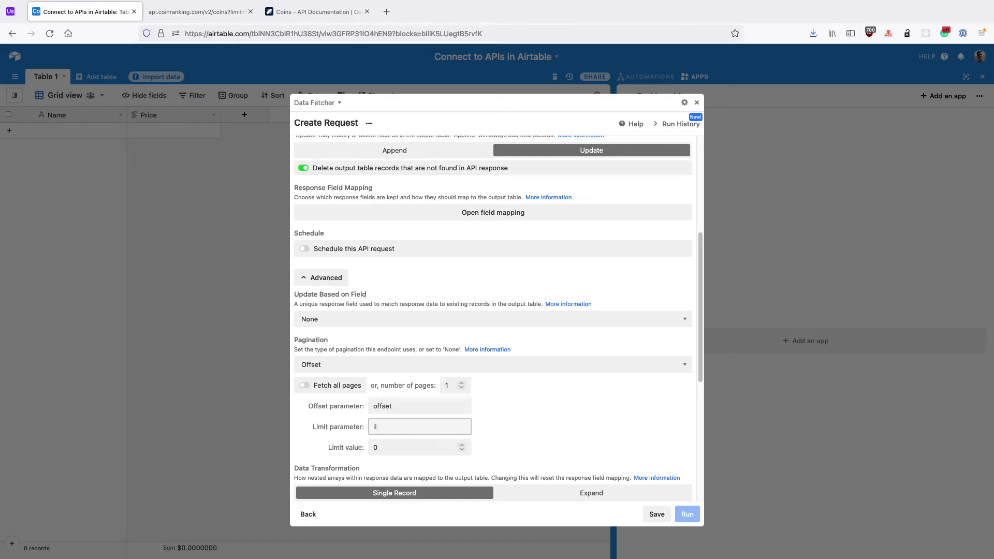
{"action": "left_click", "coordinate": [391, 449]}
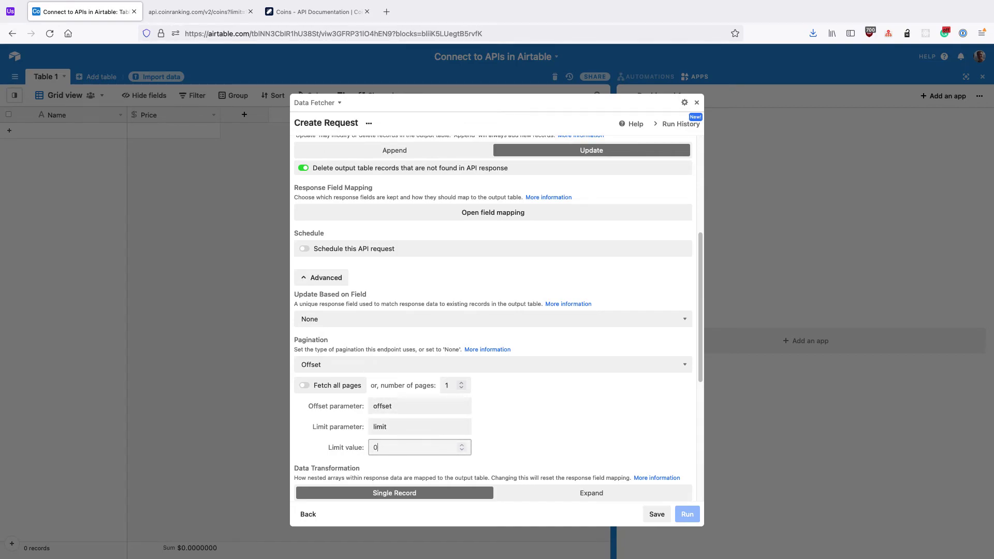
{"action": "key", "text": "BackSpace"}
{"action": "type", "text": "100"}
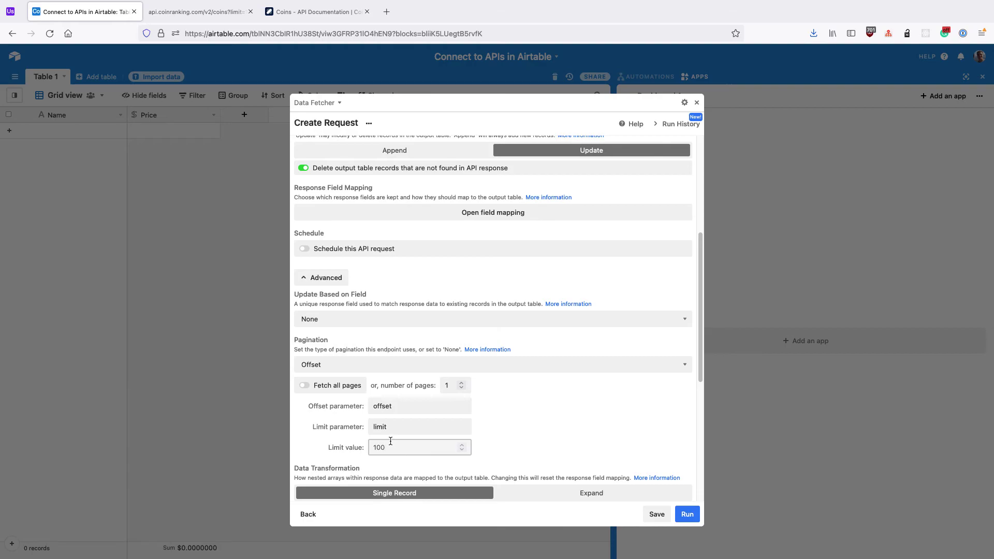
Check the limit of 100 in the coins API address in Firefox.
{"action": "left_click", "coordinate": [192, 12]}
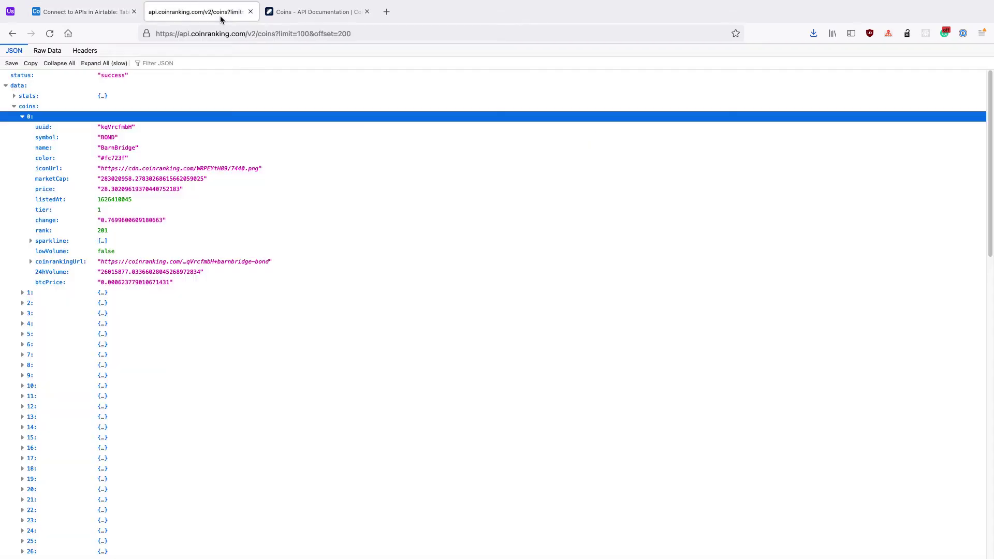
{"action": "left_click", "coordinate": [300, 33]}
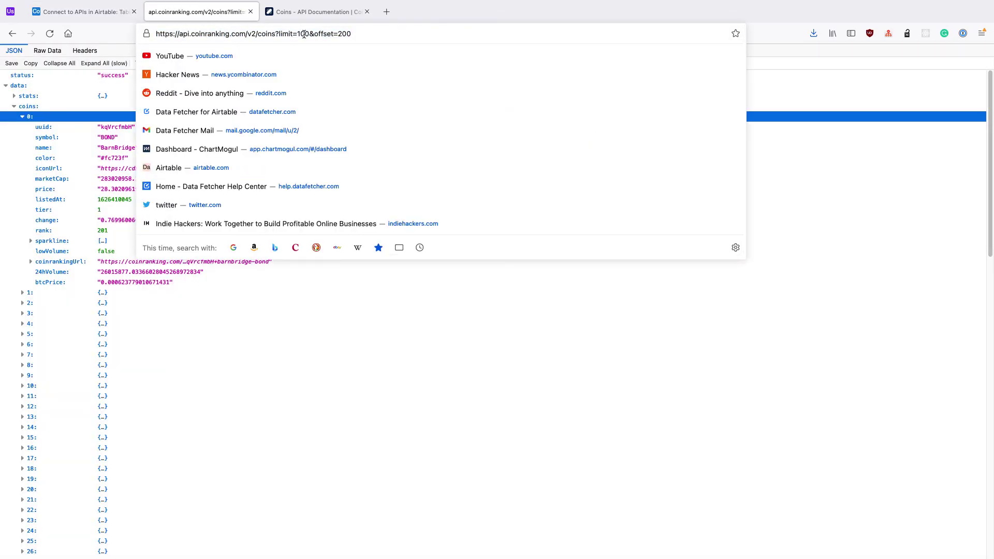
{"action": "double_click", "coordinate": [303, 33]}
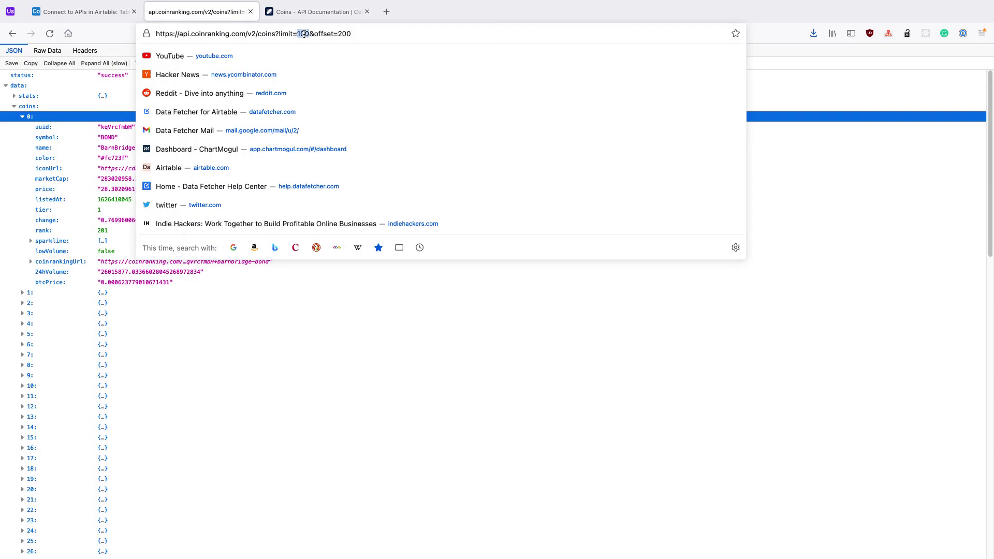
{"action": "left_click", "coordinate": [107, 16]}
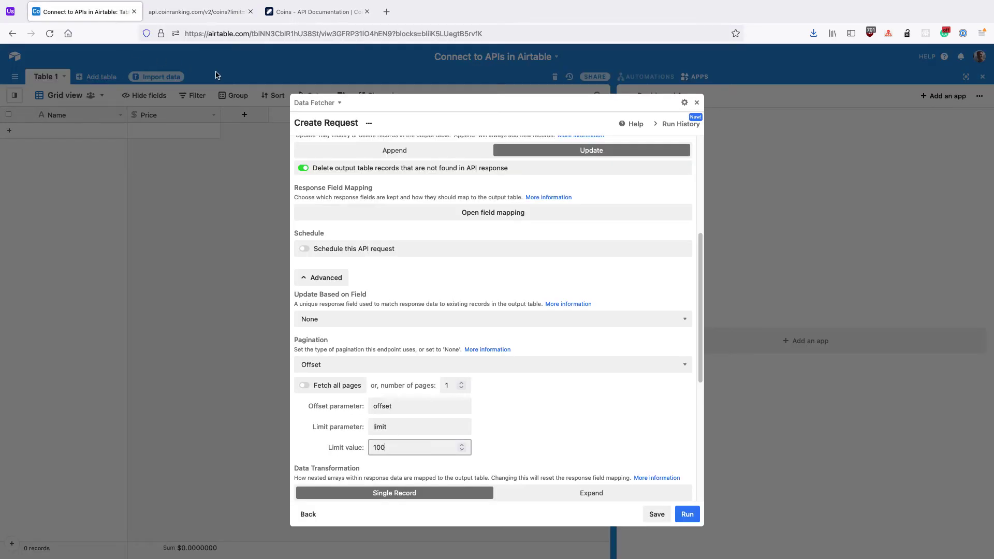
Set the number of pages to 4 and collapse Data Fetcher into the dashboard.
{"action": "double_click", "coordinate": [450, 384]}
{"action": "type", "text": "4"}
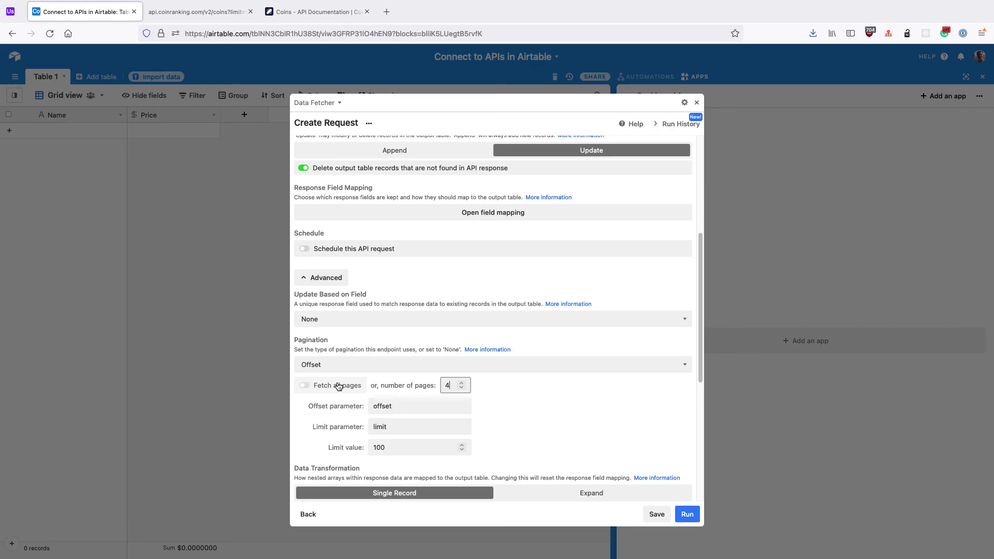
{"action": "scroll", "coordinate": [340, 386], "scroll_direction": "down", "scroll_amount": 2}
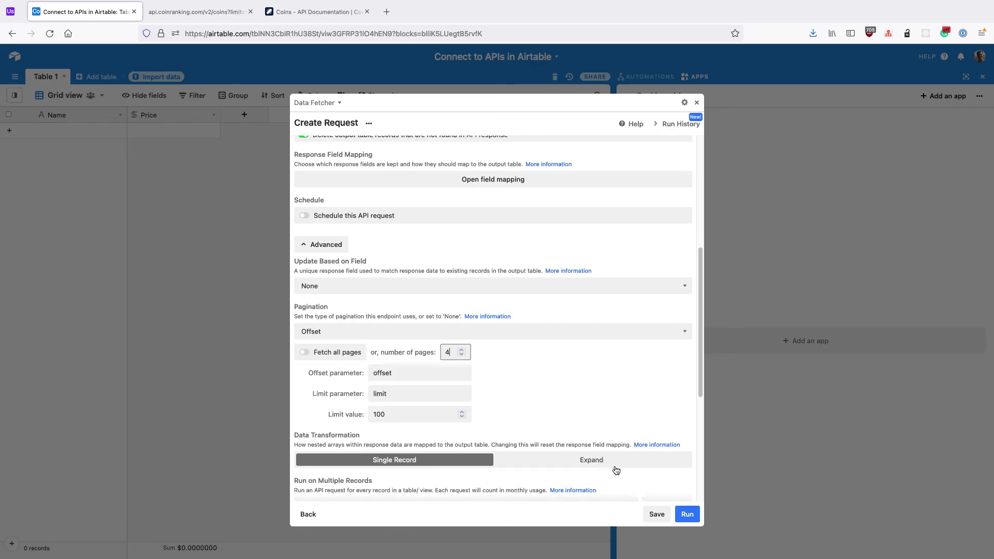
{"action": "left_click", "coordinate": [697, 103]}
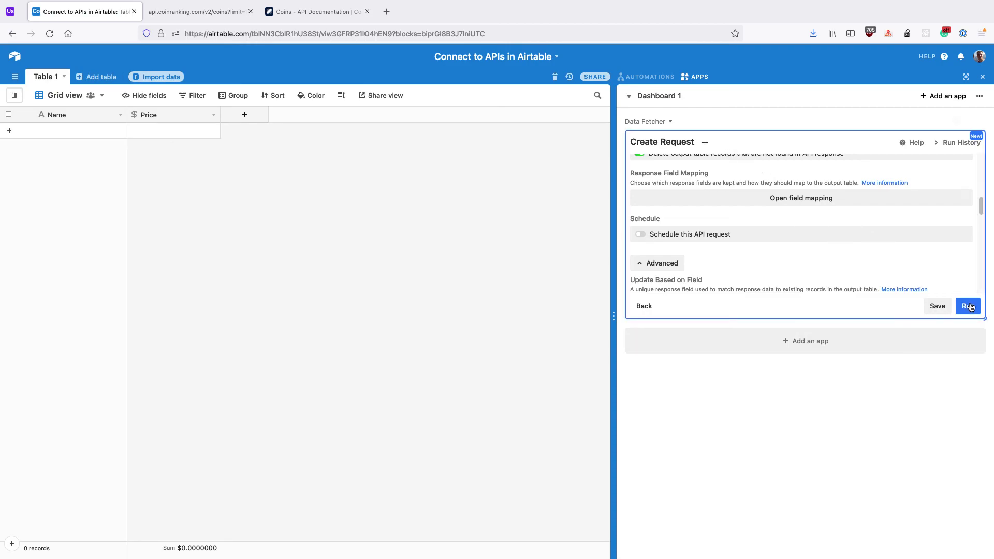
Run the request in Update mode and scroll through the 400 coin records.
{"action": "left_click", "coordinate": [968, 306]}
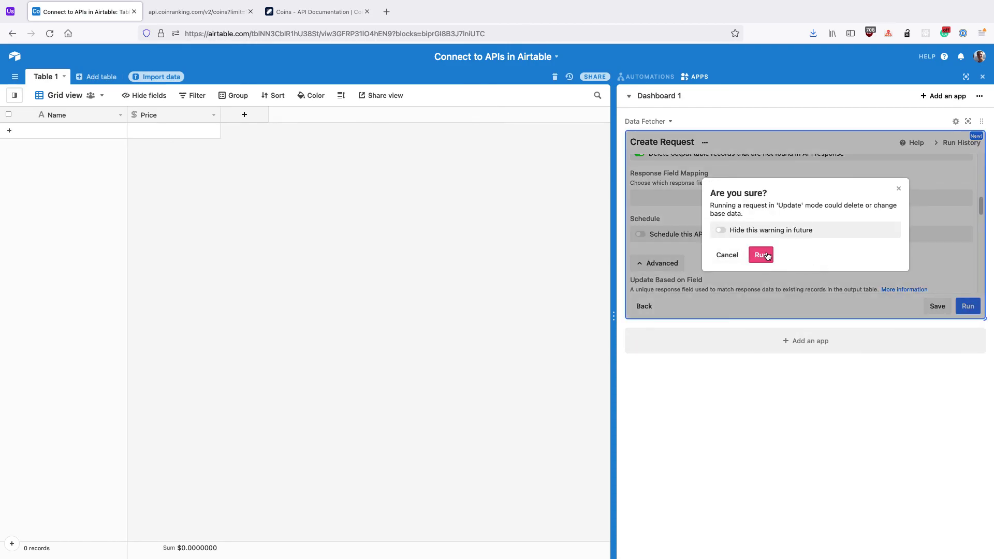
{"action": "left_click", "coordinate": [764, 254]}
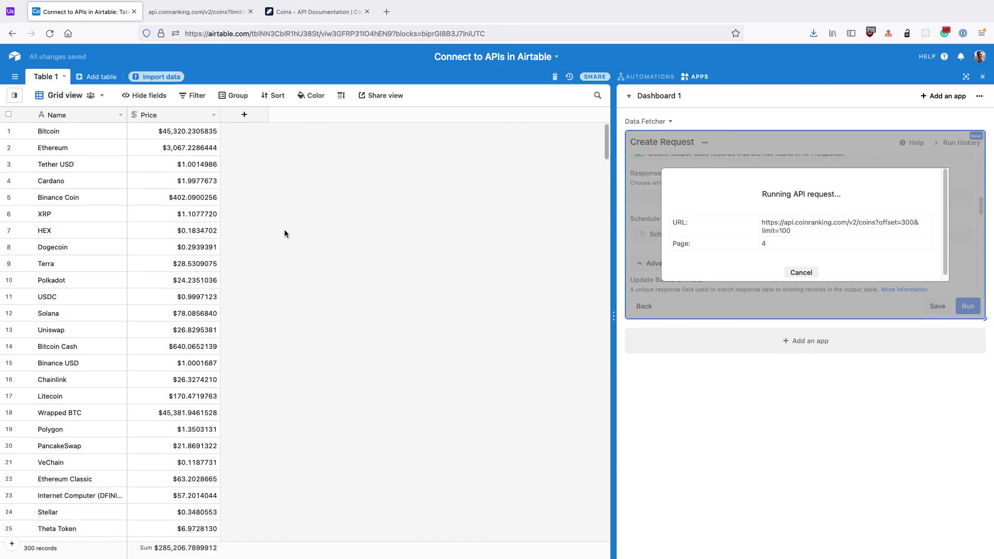
{"action": "scroll", "coordinate": [285, 233], "scroll_direction": "down", "scroll_amount": 10}
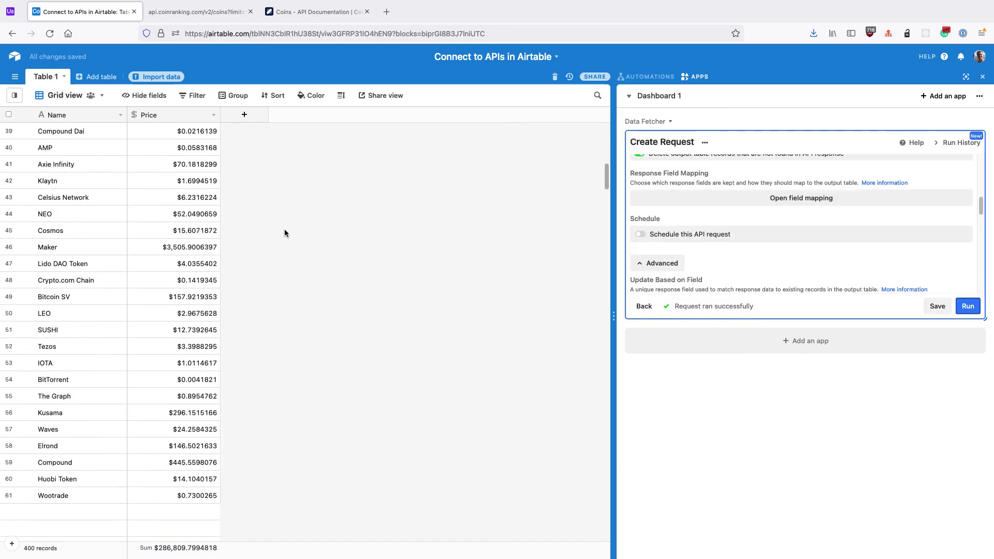
{"action": "scroll", "coordinate": [285, 231], "scroll_direction": "down", "scroll_amount": 20}
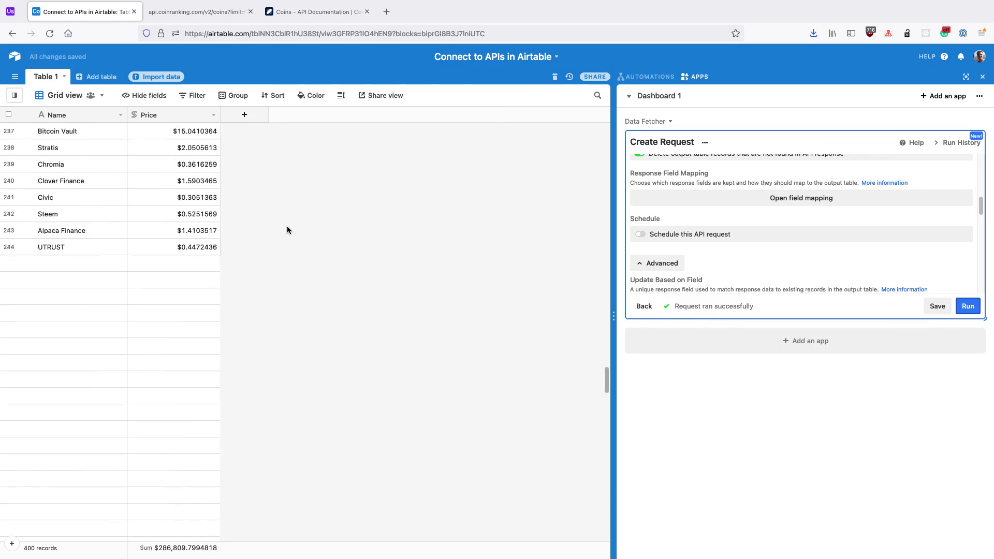